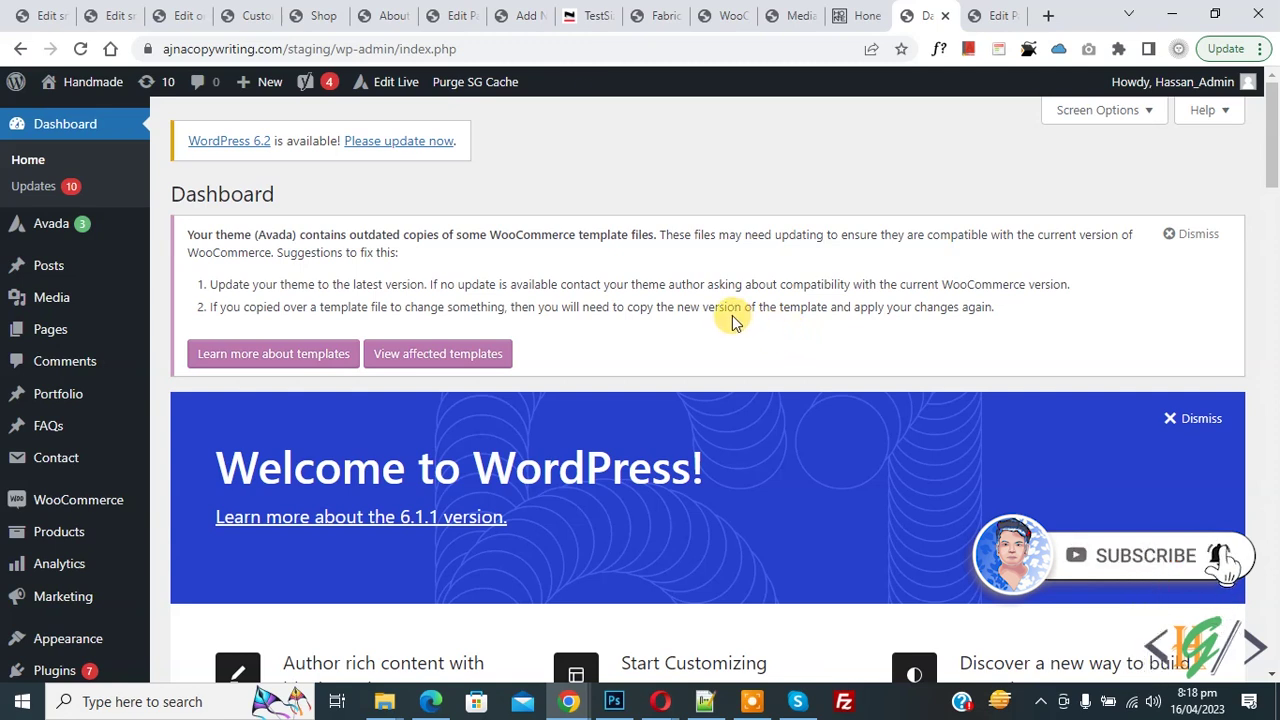
Search the Add New Plugins directory for WPForms
scroll(620, 275, "down", 2)
mouse_move(50, 482)
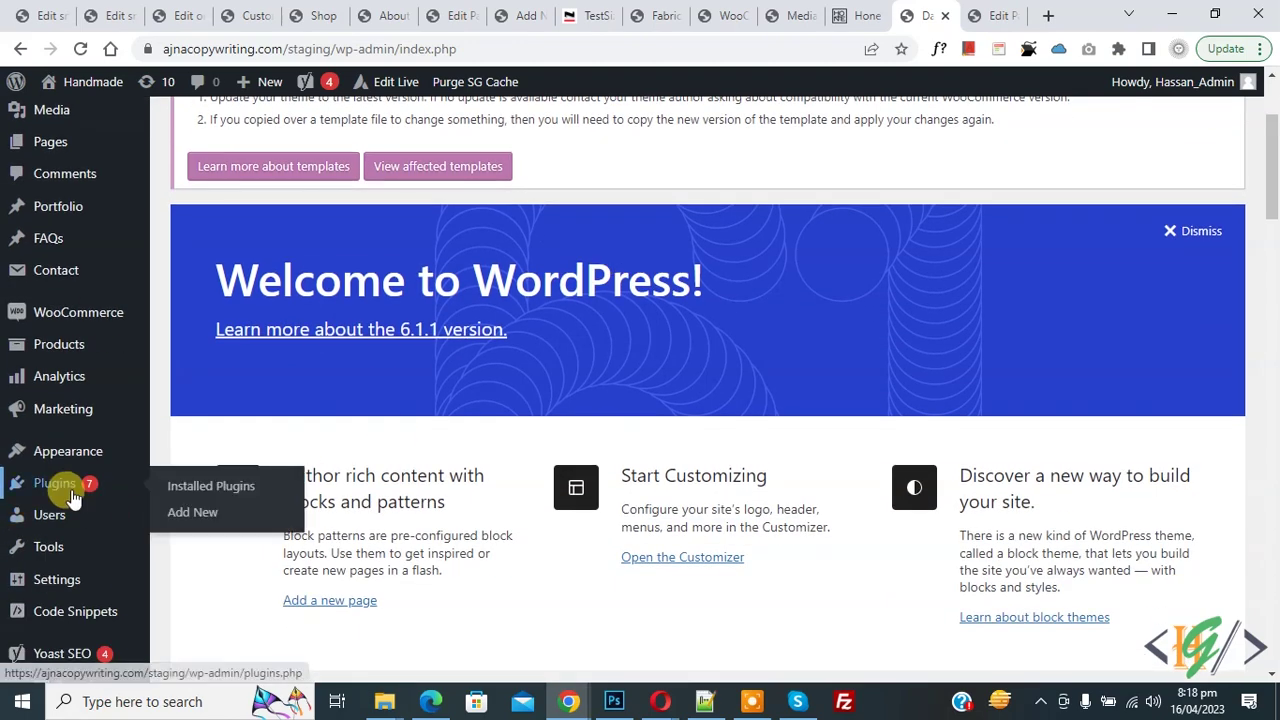
left_click(182, 508)
left_click(1080, 256)
type("WPForms")
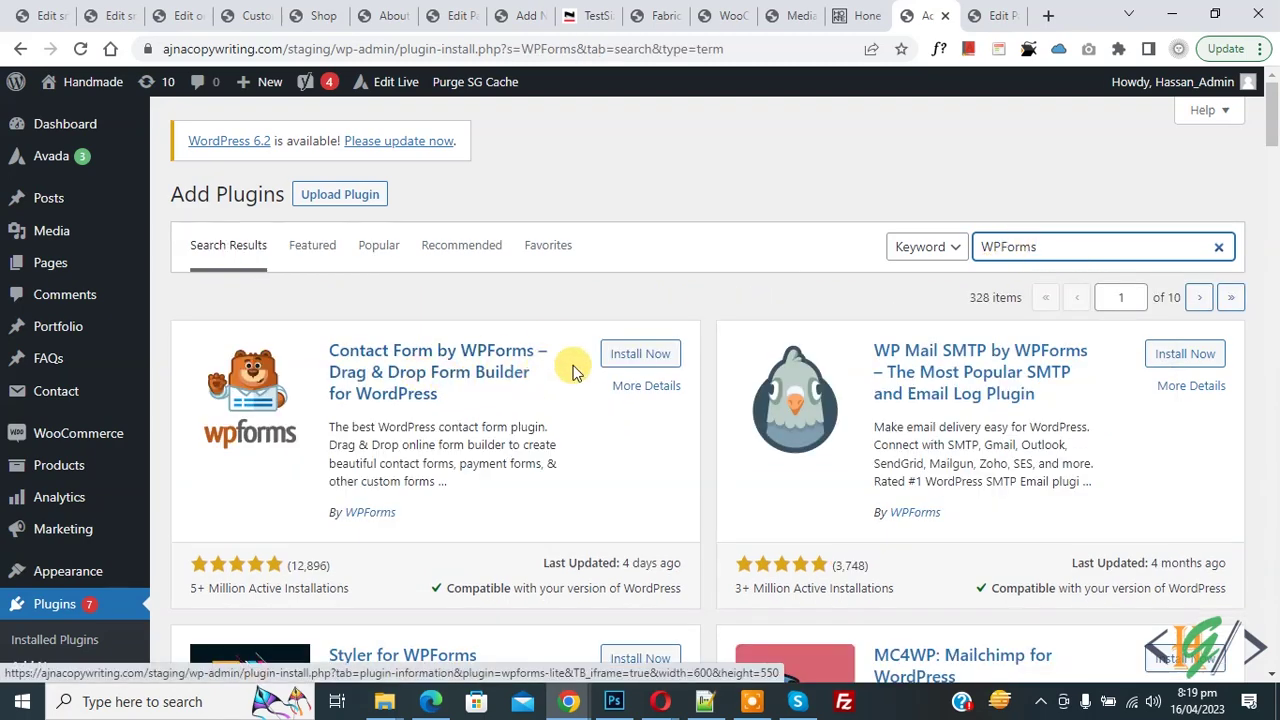
Install and activate the Contact Form by WPForms plugin
left_click(643, 356)
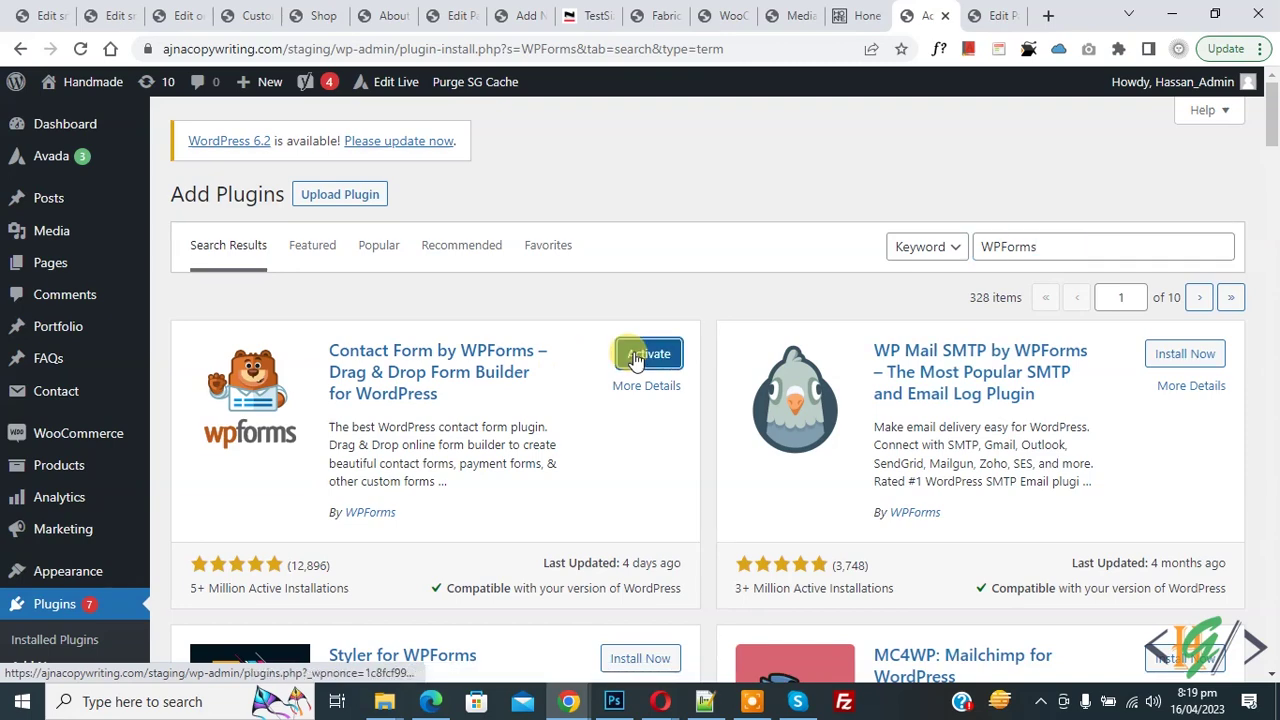
left_click(636, 356)
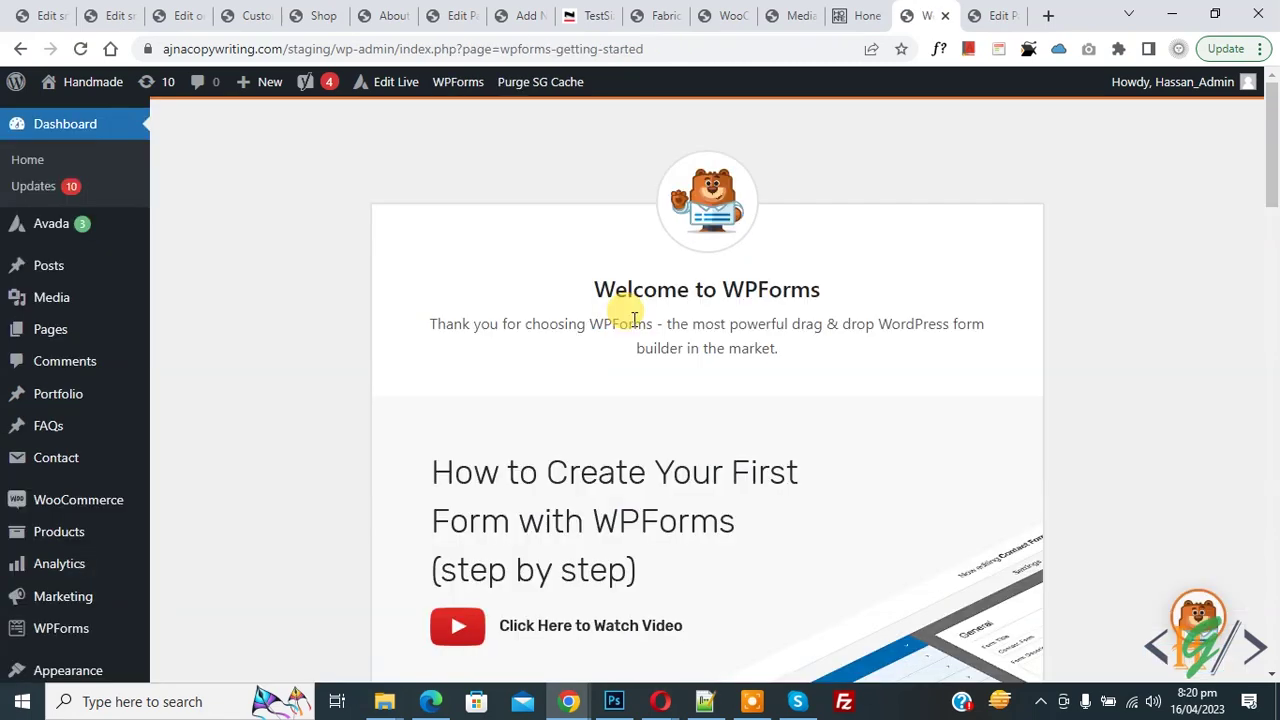
scroll(625, 250, "down", 1)
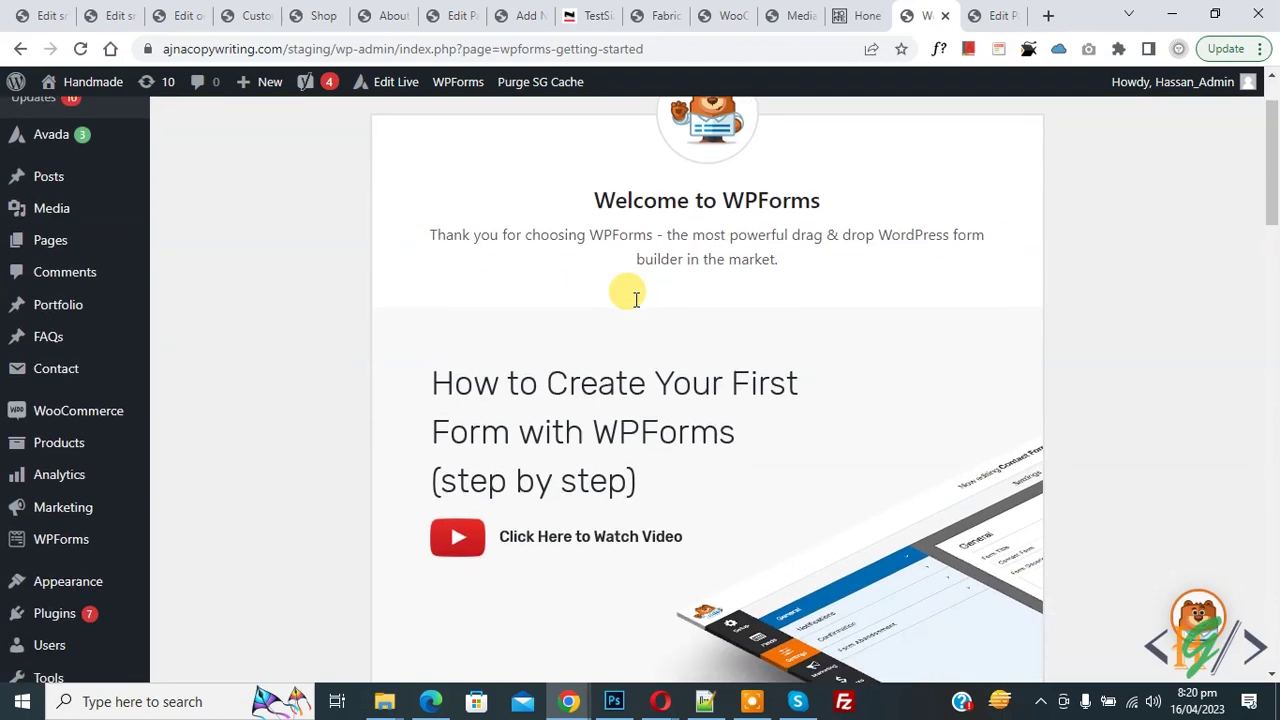
mouse_move(97, 540)
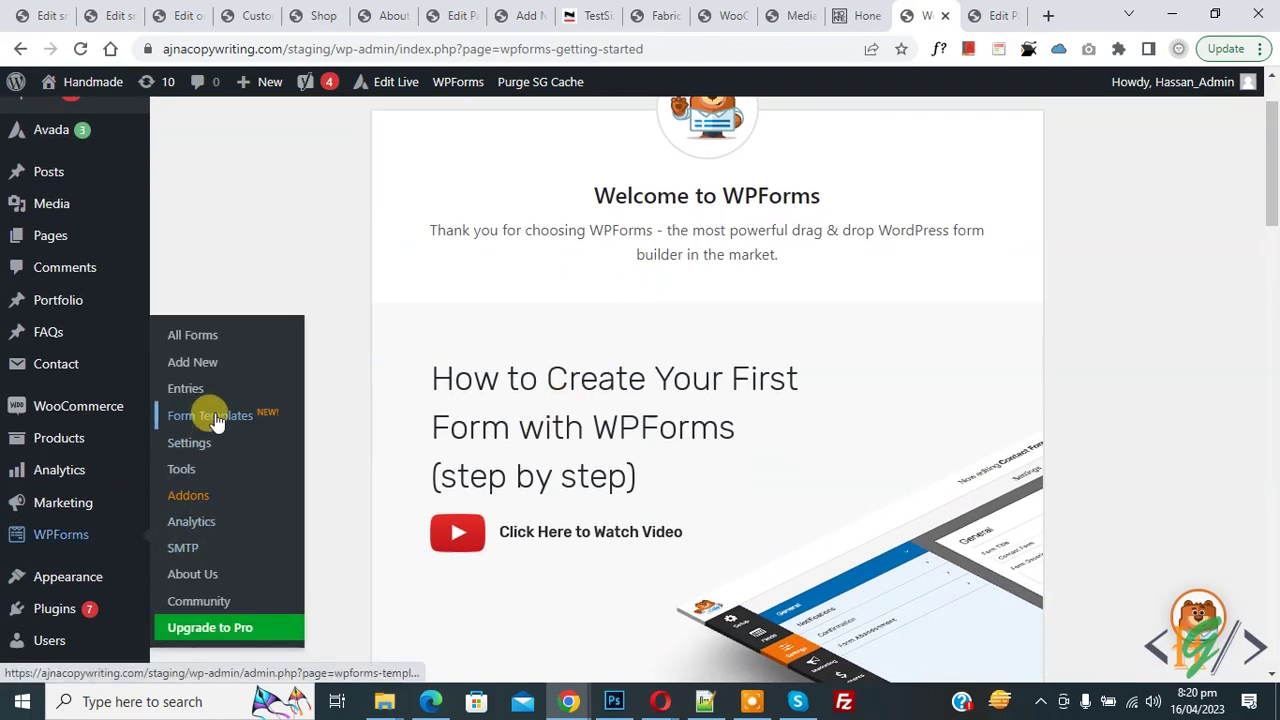
left_click(204, 368)
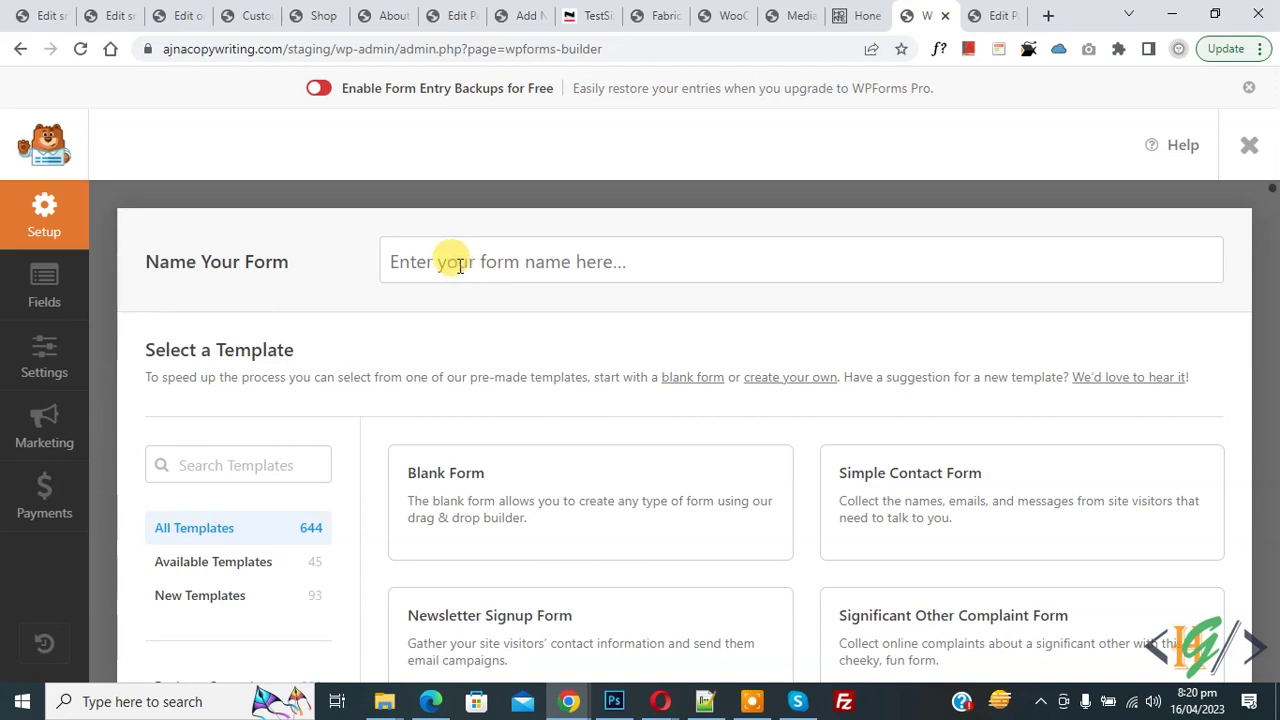
Name the new form 'Download File Form' and build it from the blank template
left_click(459, 265)
type("Download File Form")
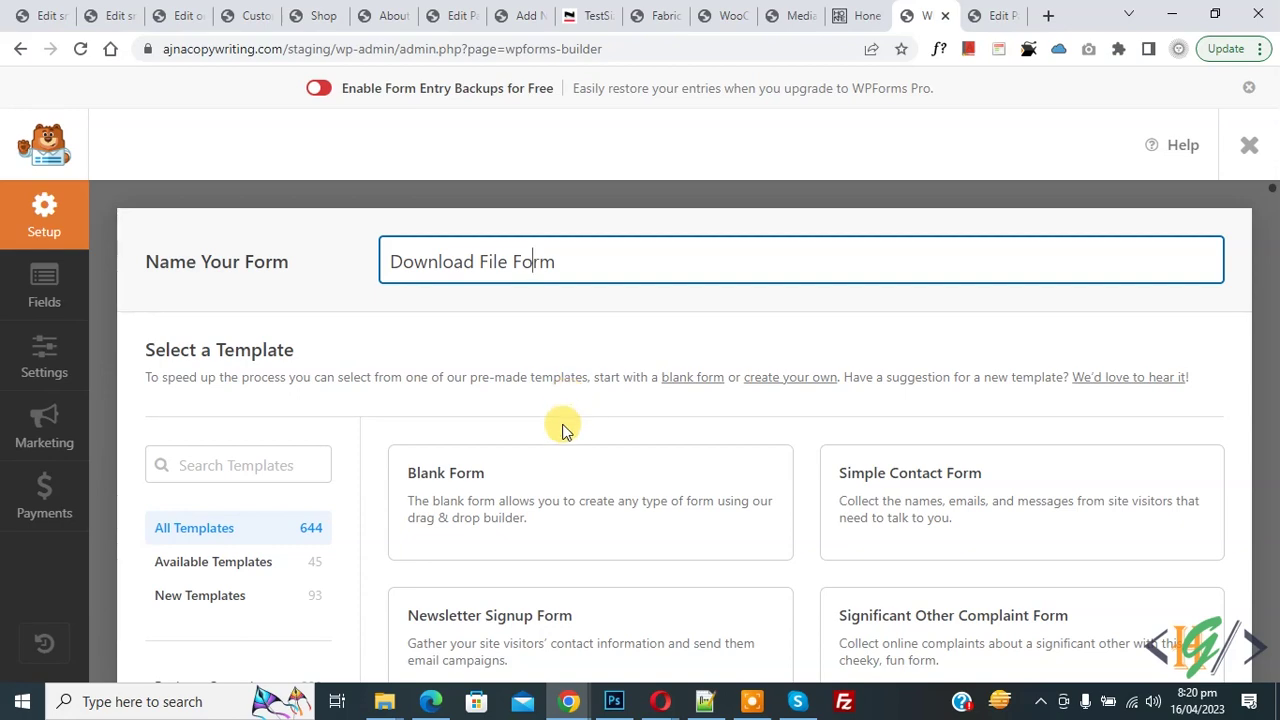
mouse_move(508, 496)
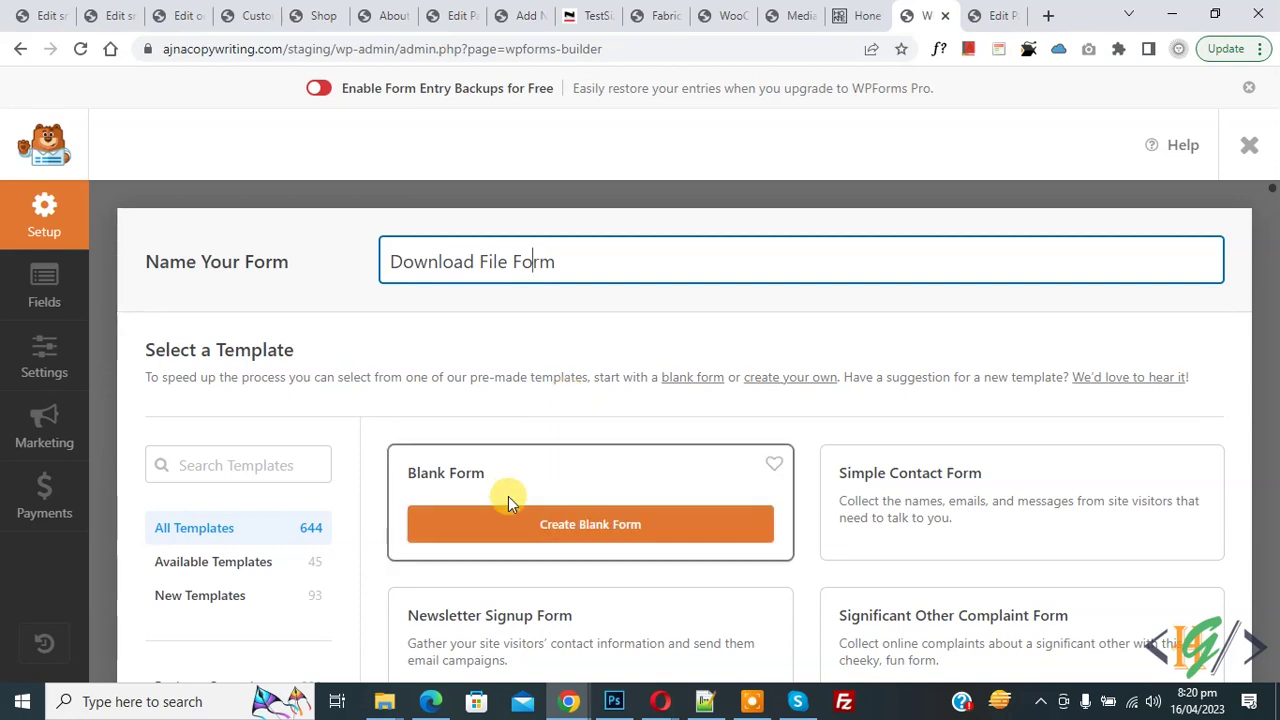
left_click(572, 535)
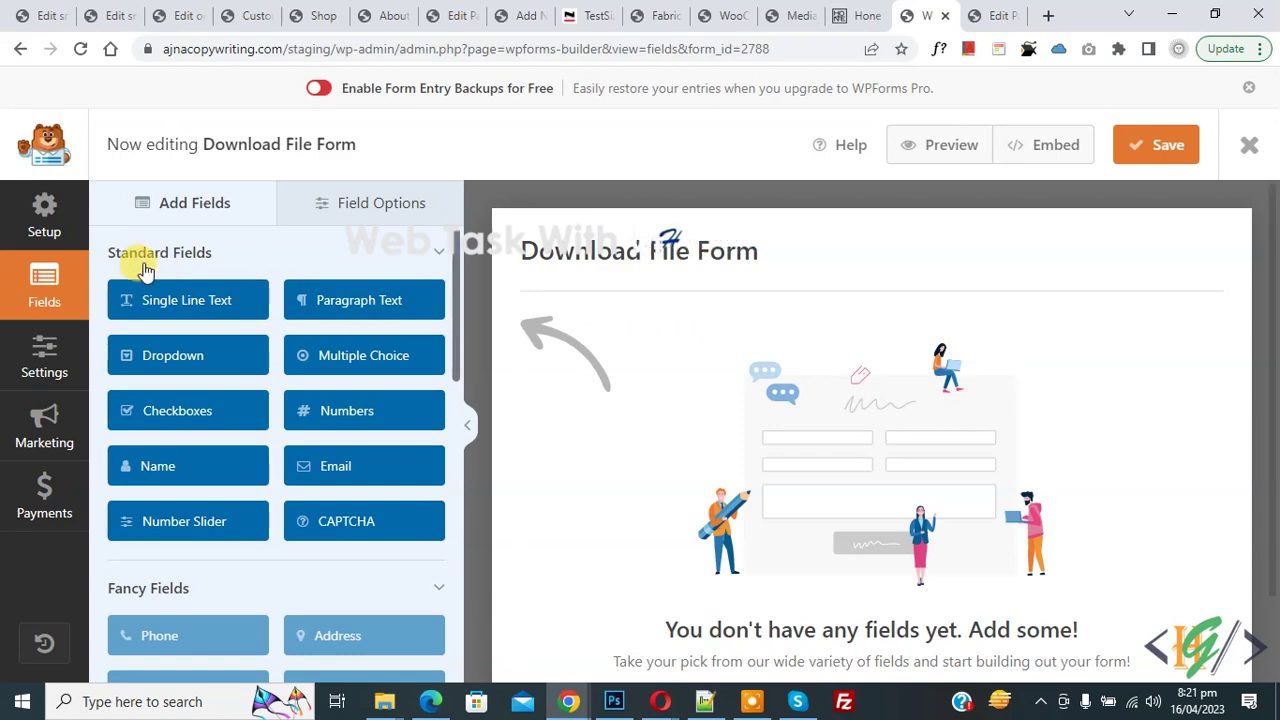
Add a Name field with Large field size, then a Numbers field below it
scroll(190, 330, "down", 2)
scroll(171, 329, "up", 1)
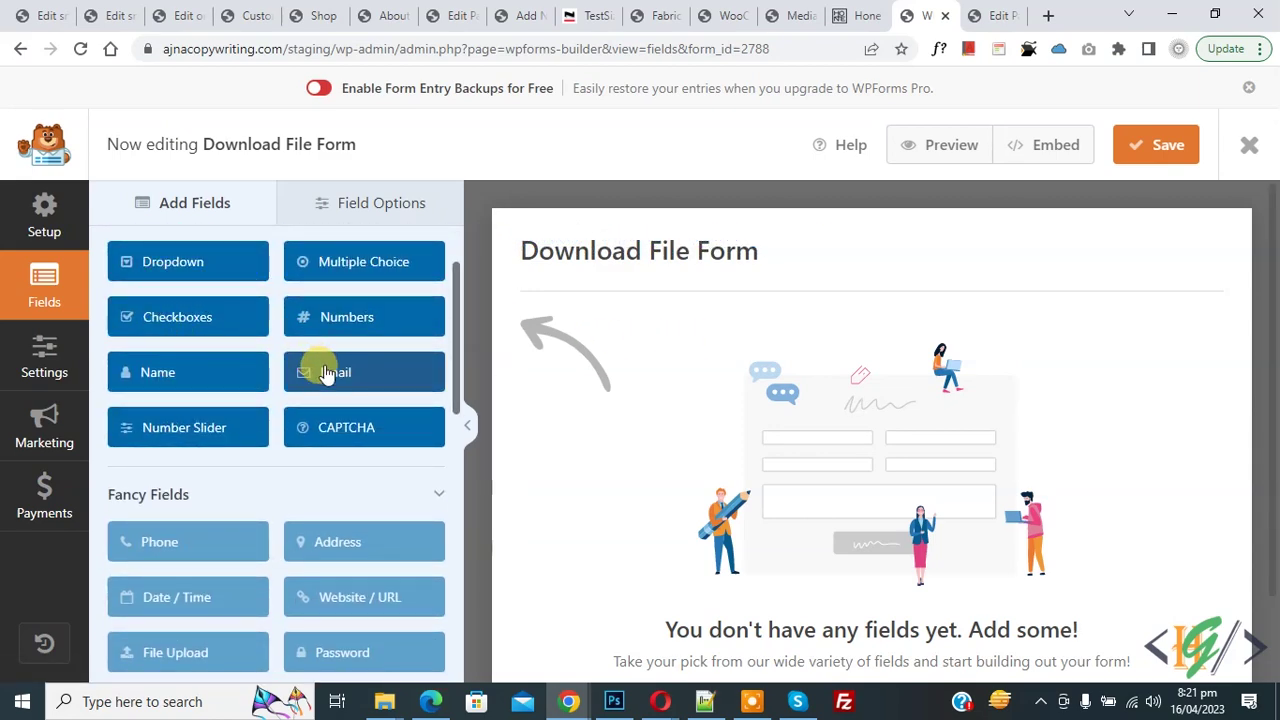
scroll(318, 352, "up", 1)
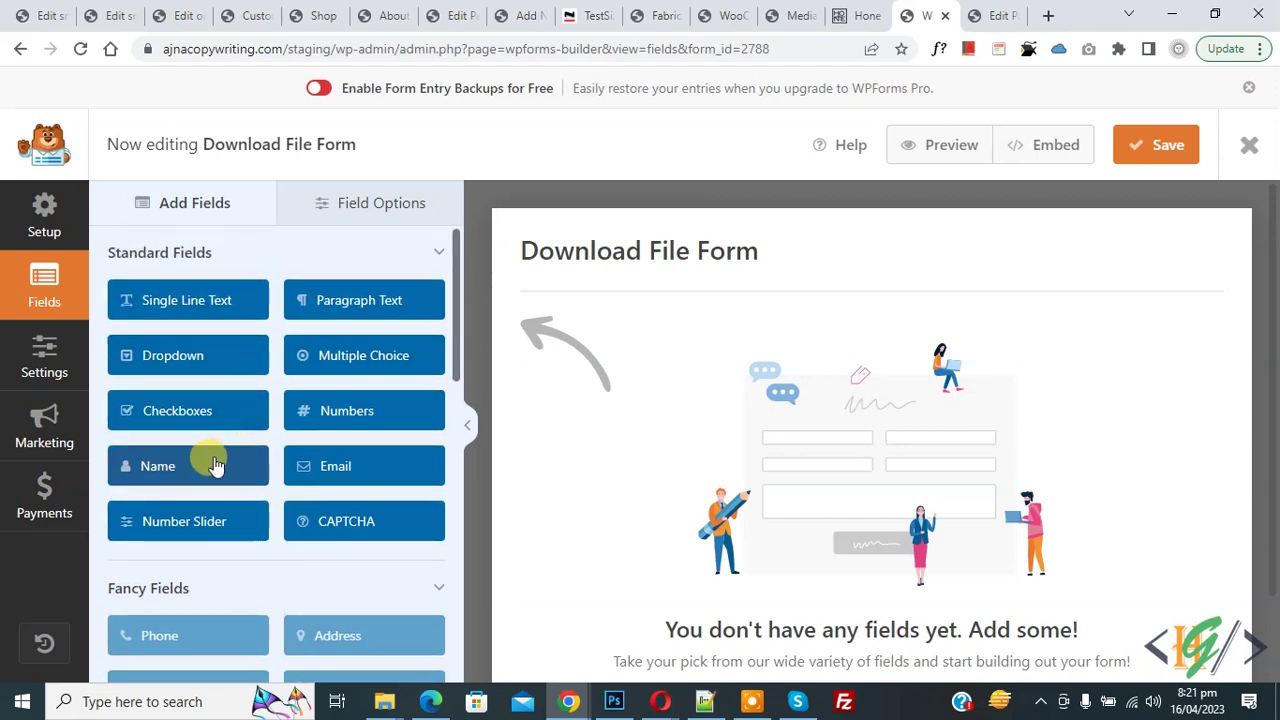
left_click_drag(208, 470, 746, 357)
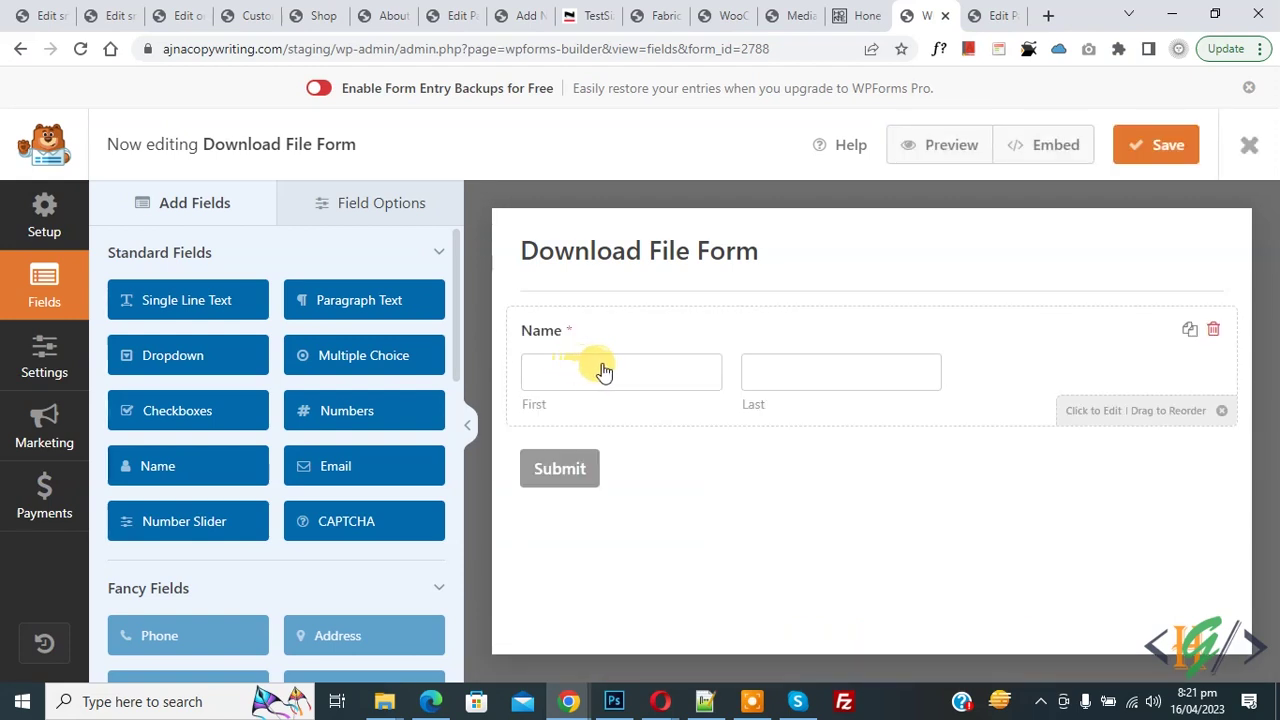
left_click(697, 362)
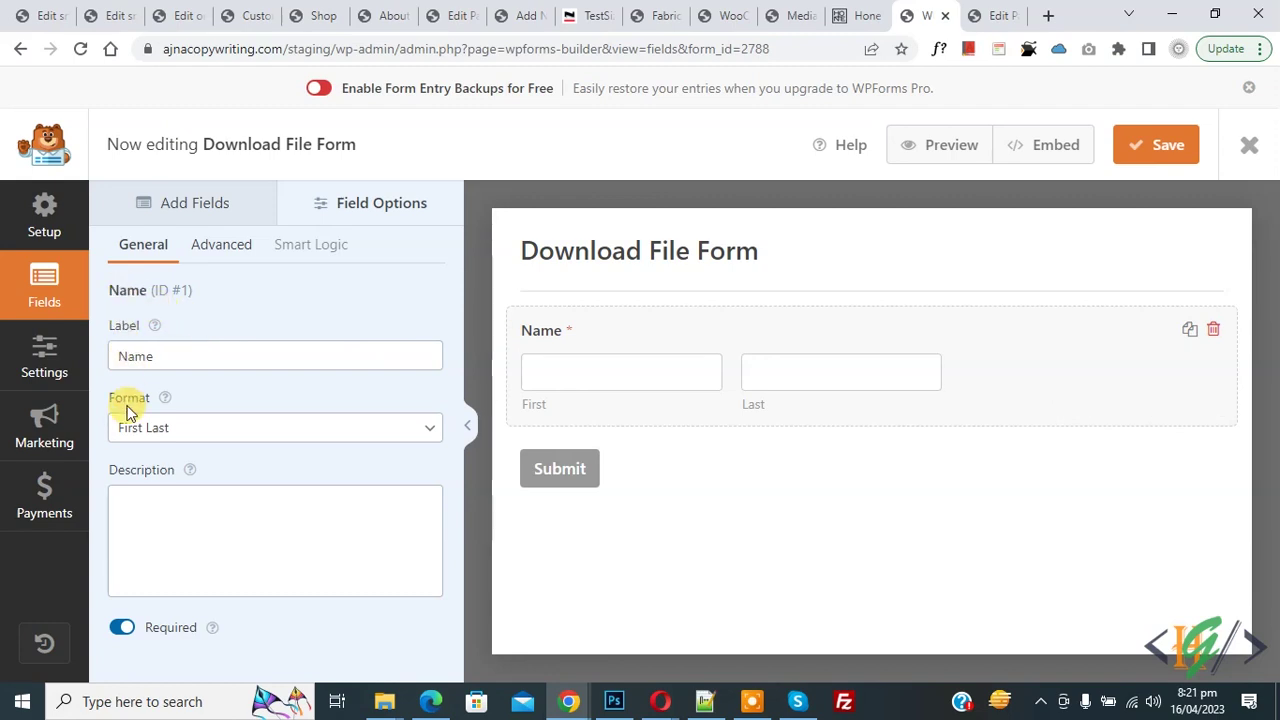
left_click(214, 253)
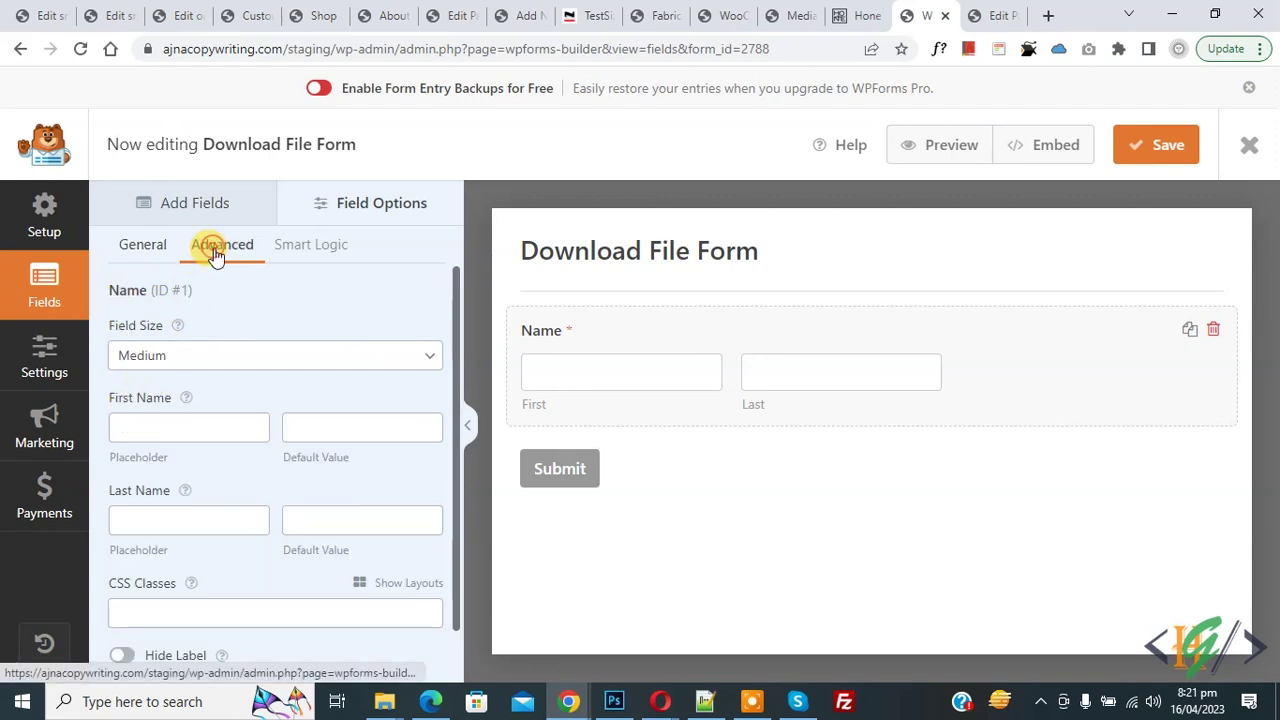
left_click(175, 358)
left_click(140, 414)
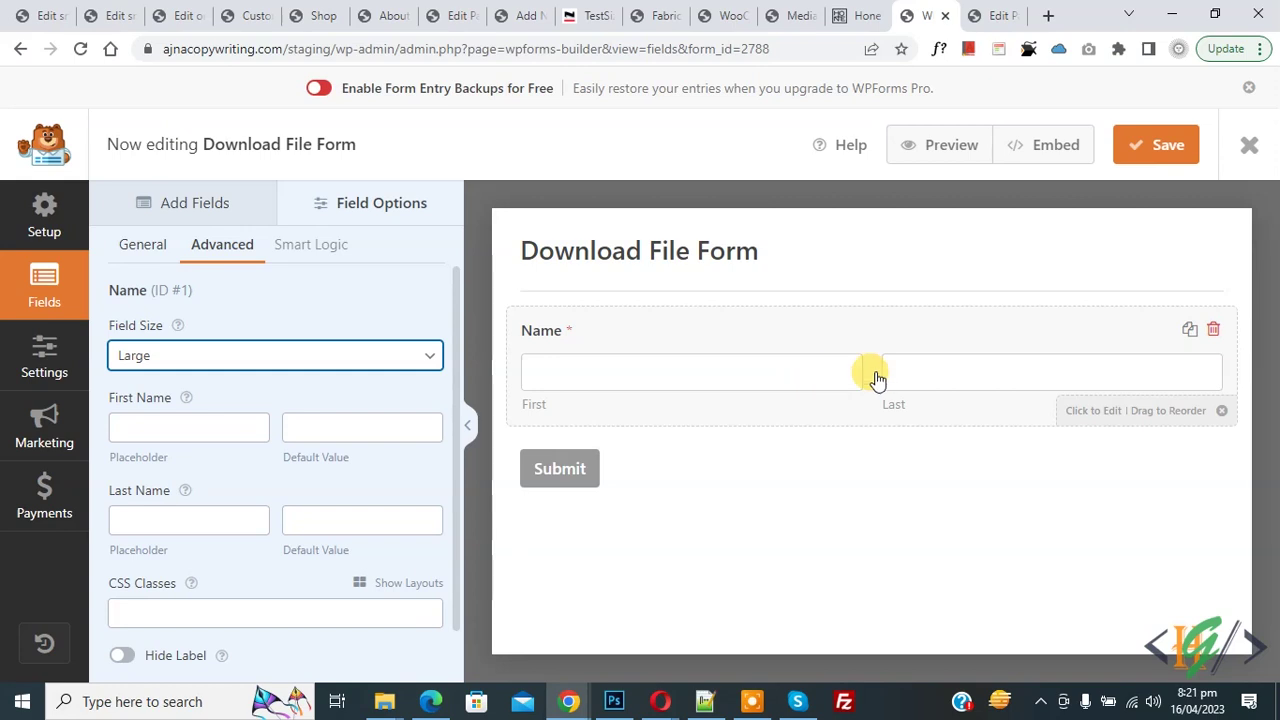
left_click(205, 210)
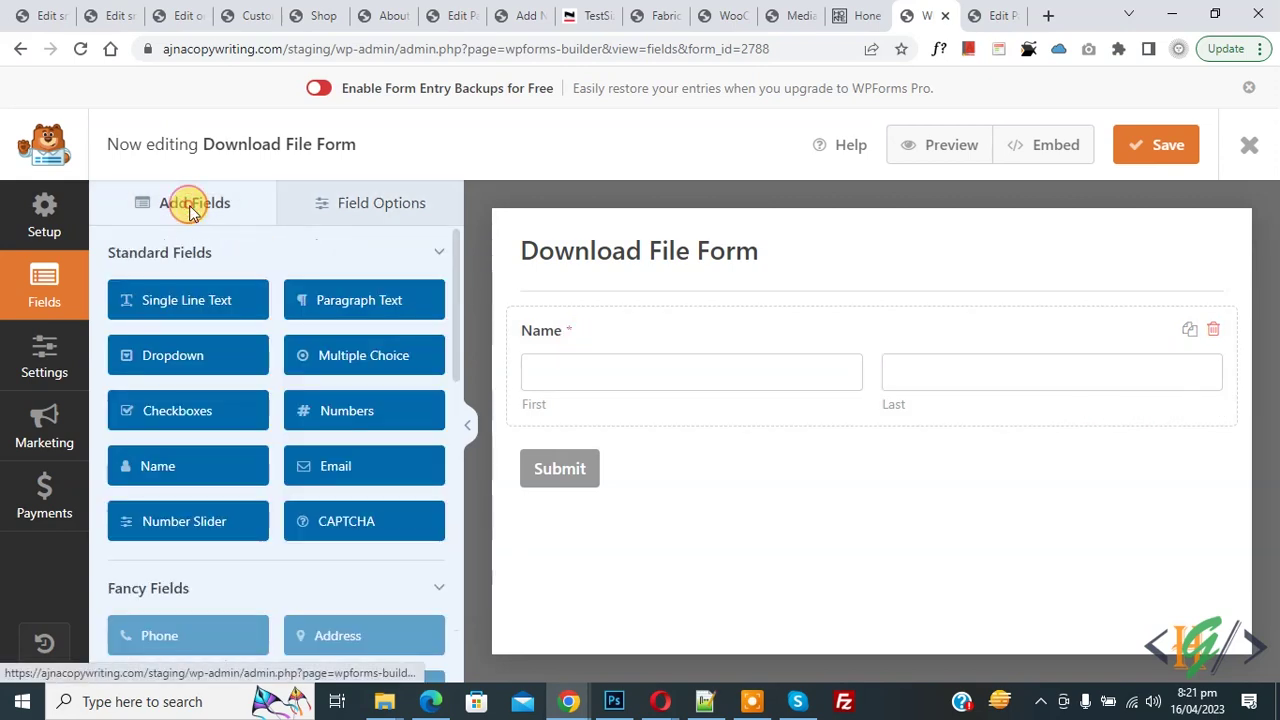
left_click_drag(328, 416, 815, 490)
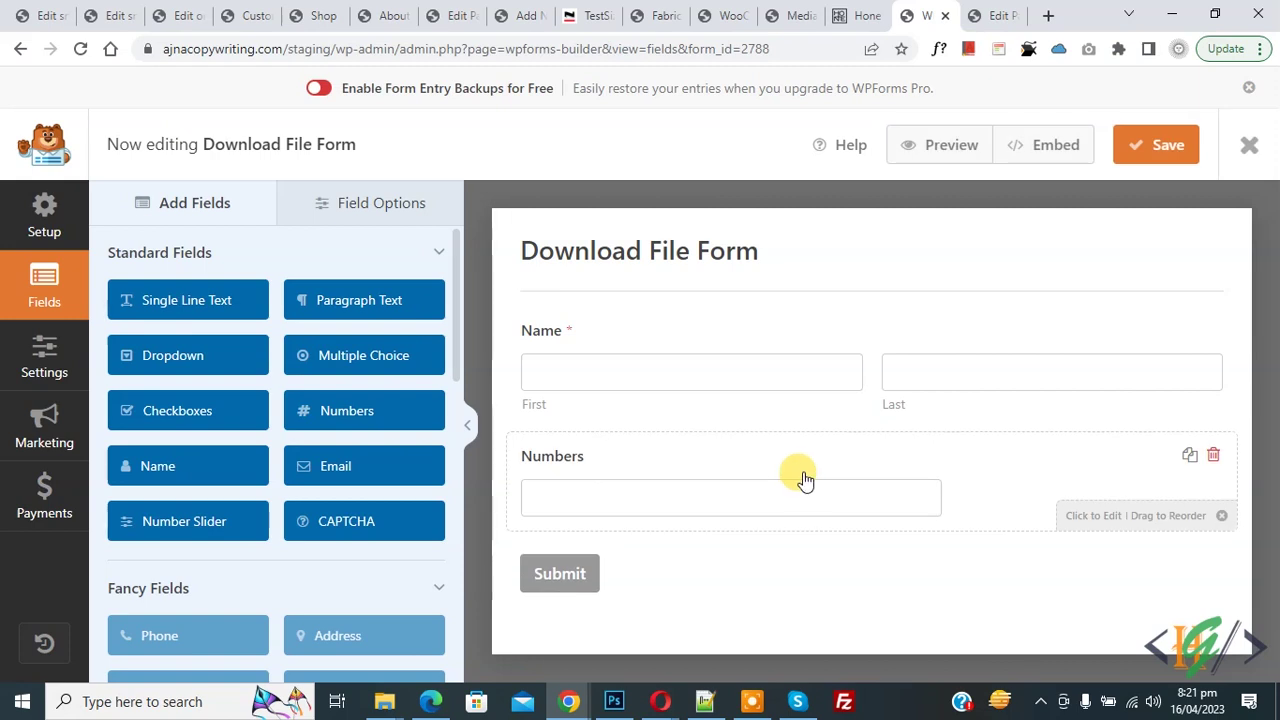
Set the Numbers field's field size to Large
left_click(803, 478)
left_click(212, 252)
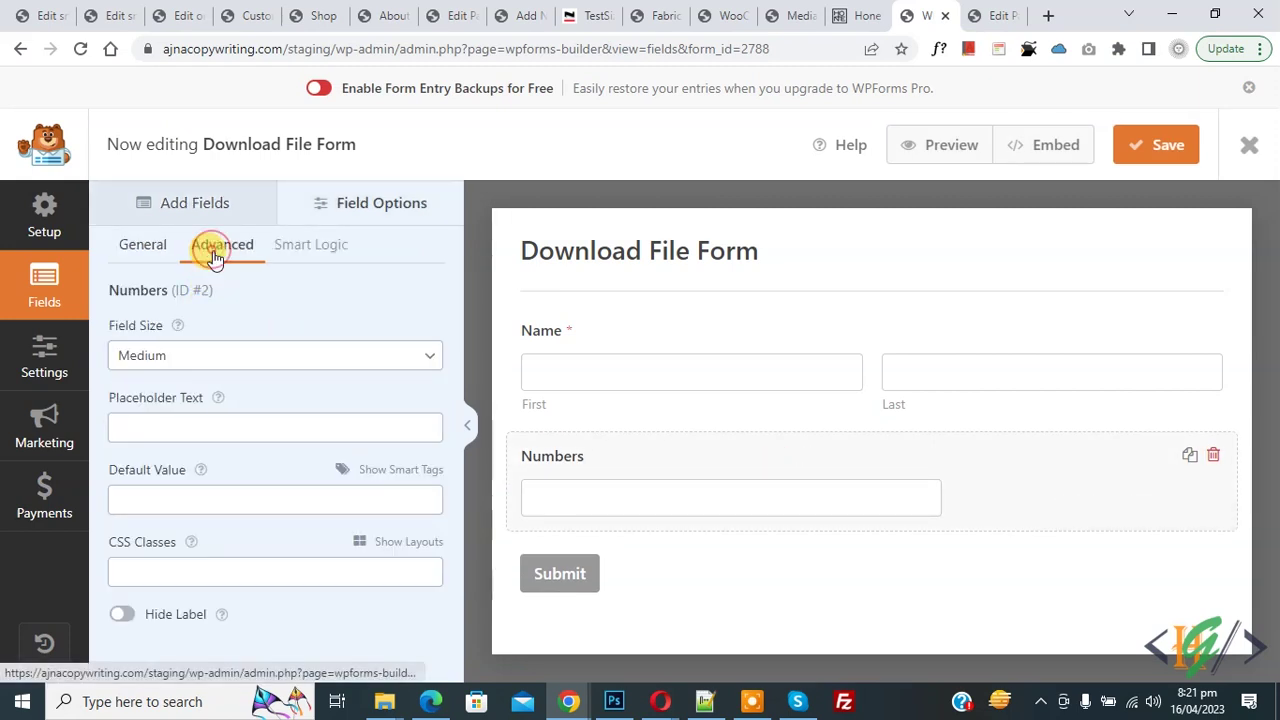
left_click(140, 355)
left_click(150, 418)
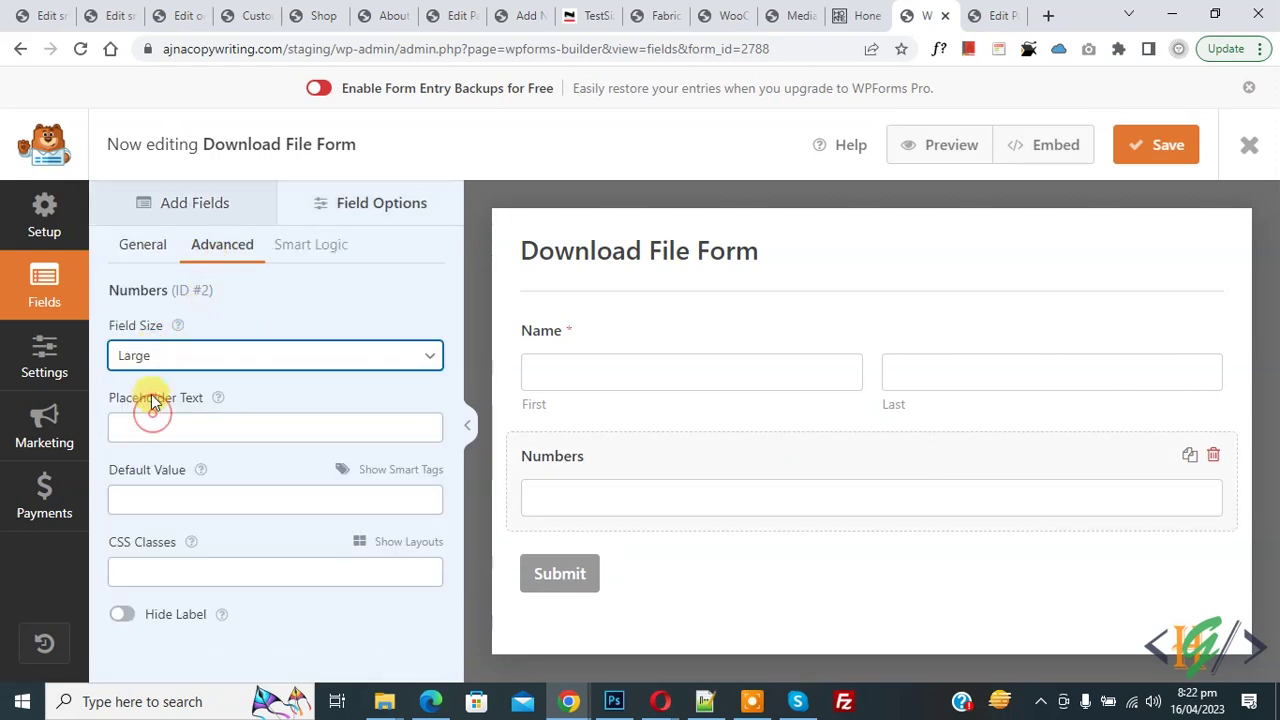
left_click(143, 246)
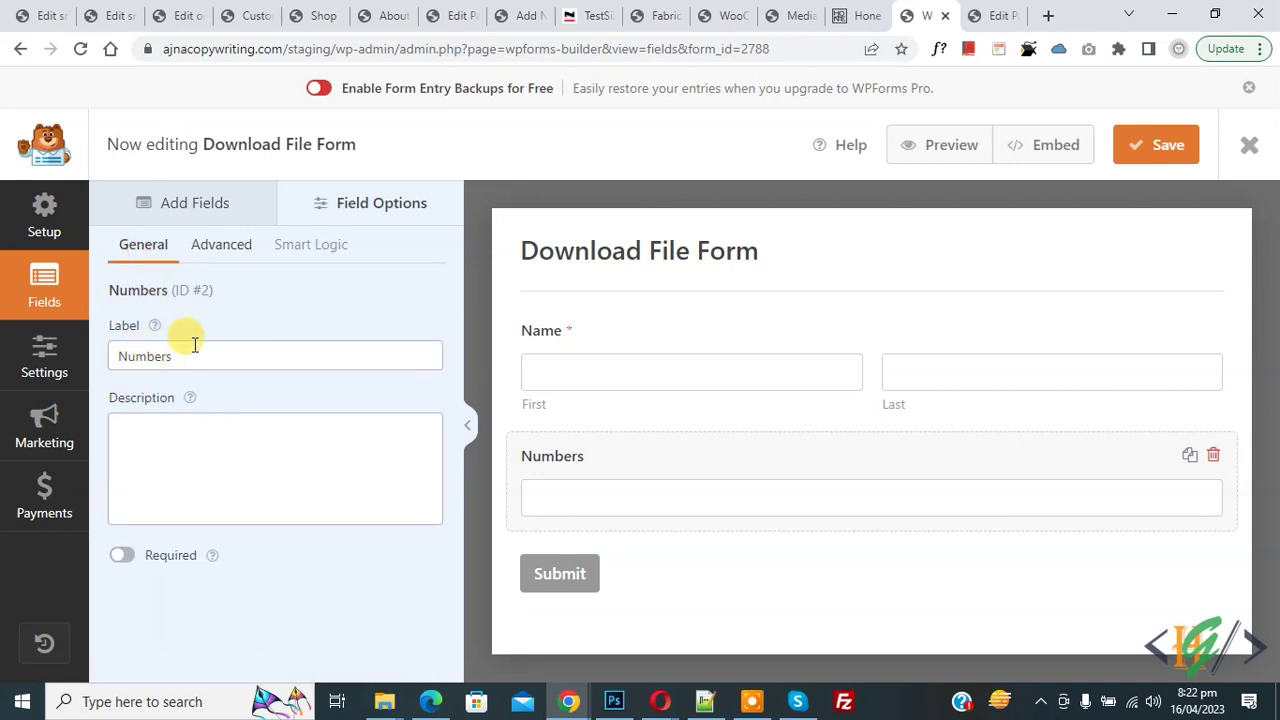
left_click(172, 207)
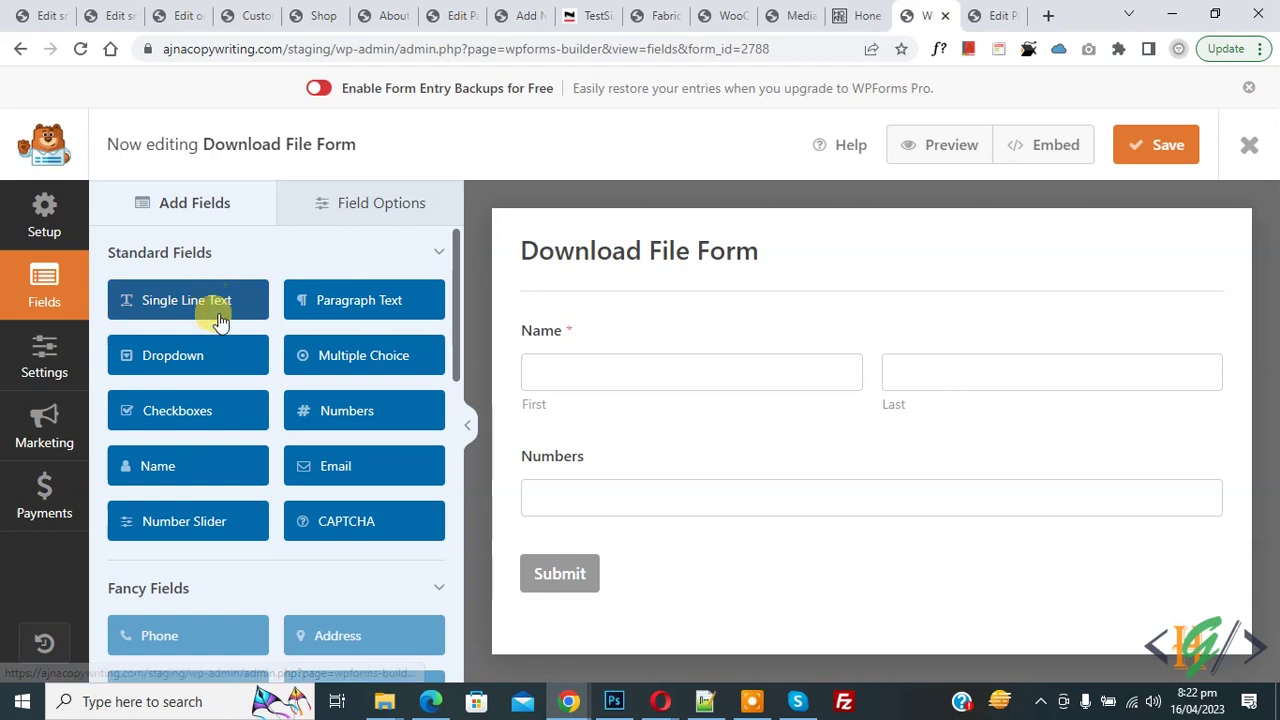
Add an Email field below Numbers and set its field size to Large
left_click_drag(315, 472, 851, 514)
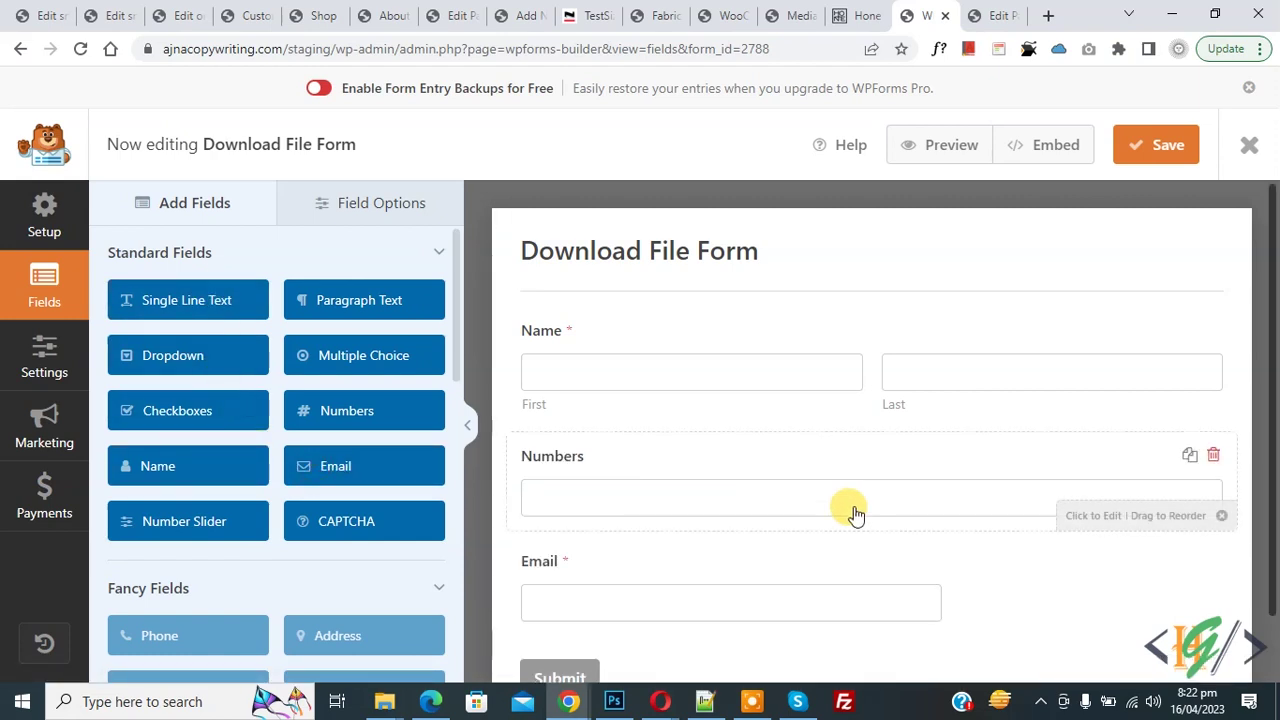
left_click(873, 588)
left_click(203, 252)
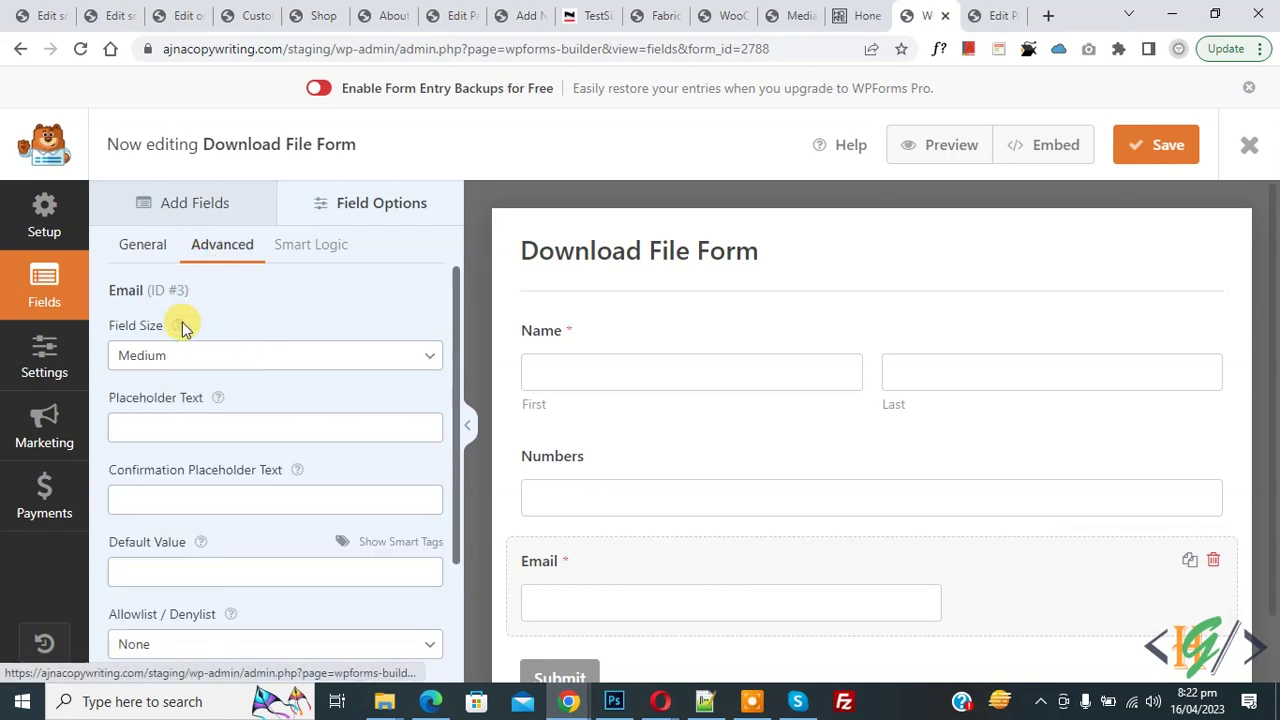
left_click(166, 352)
left_click(163, 416)
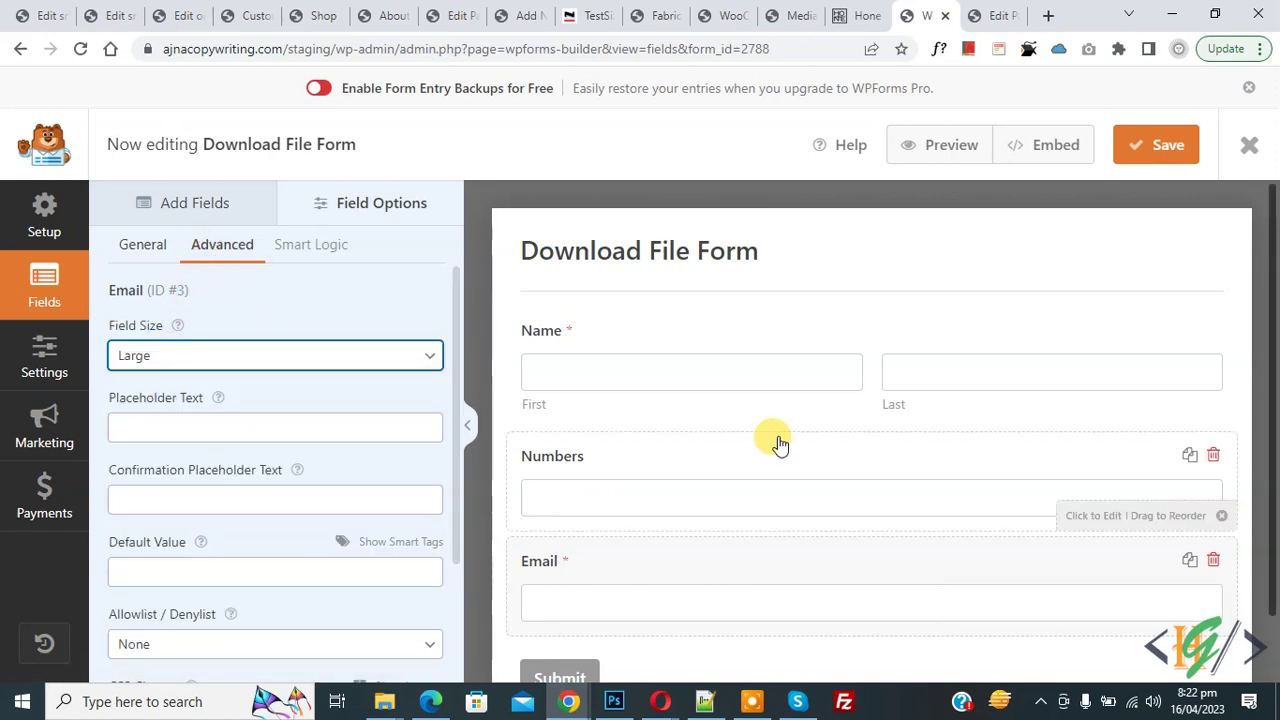
scroll(776, 443, "down", 1)
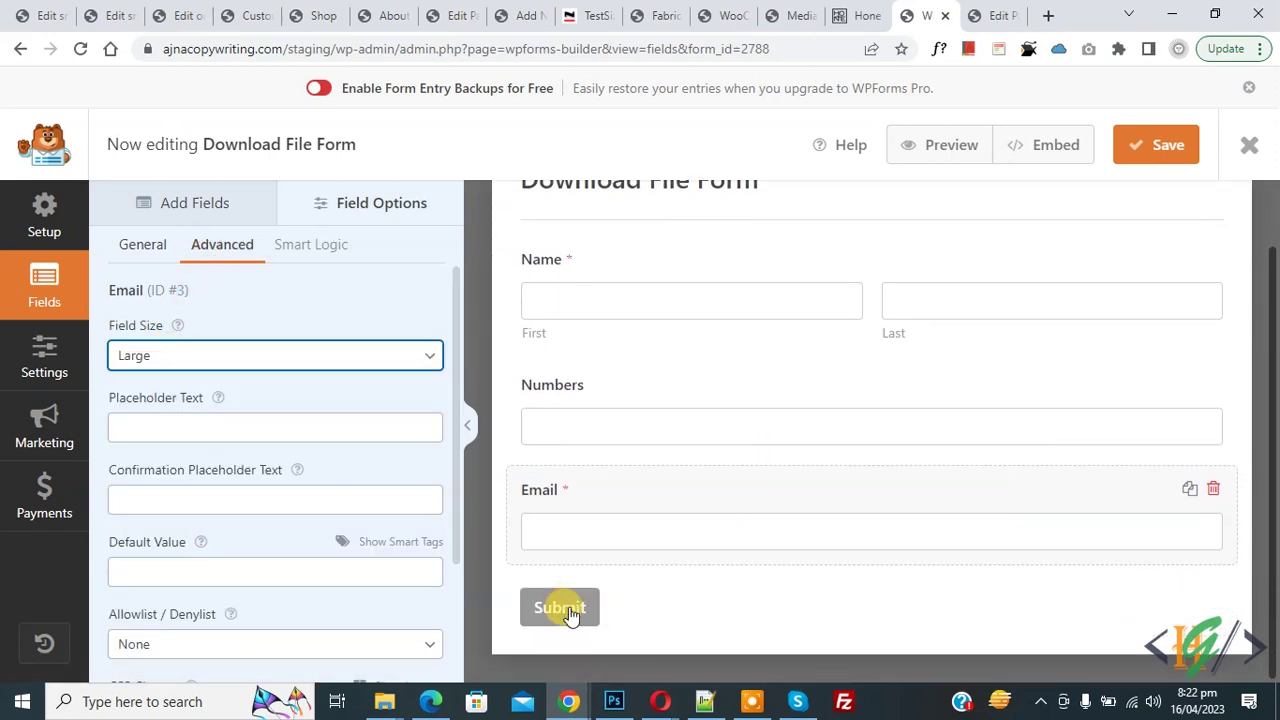
left_click(568, 612)
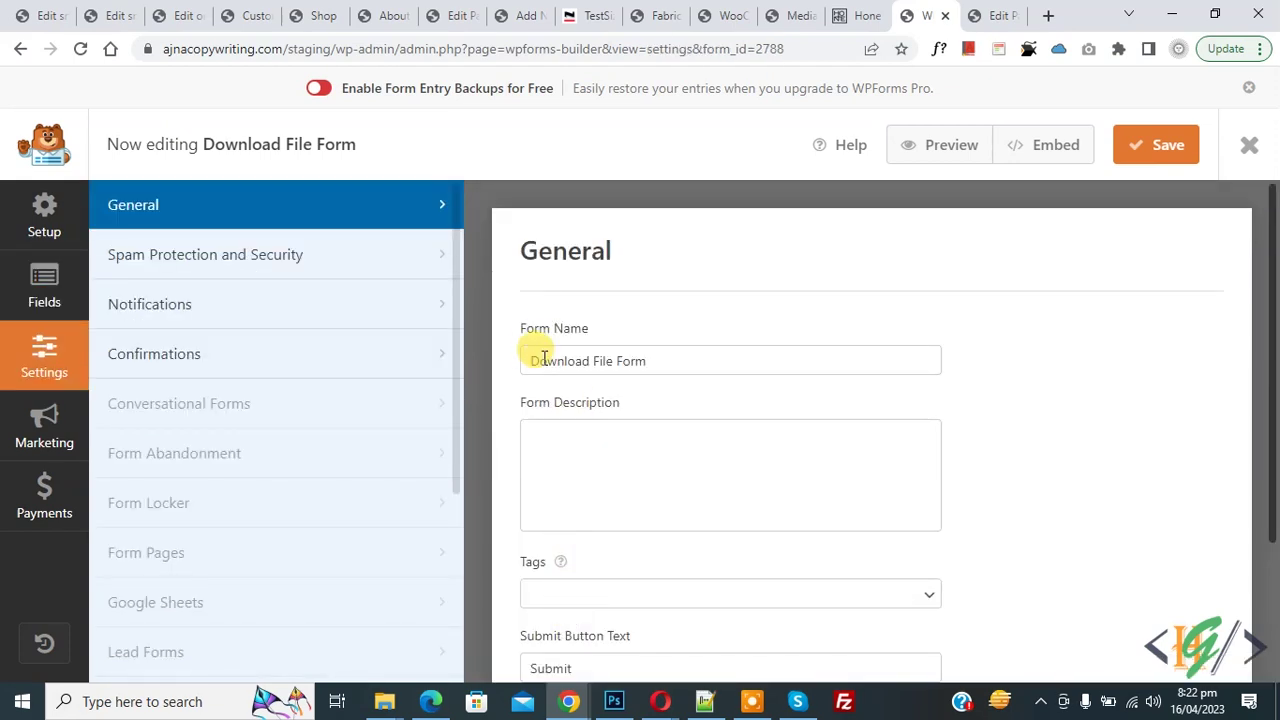
Change the submit button text from Submit to 'Download PDF'
scroll(591, 367, "down", 2)
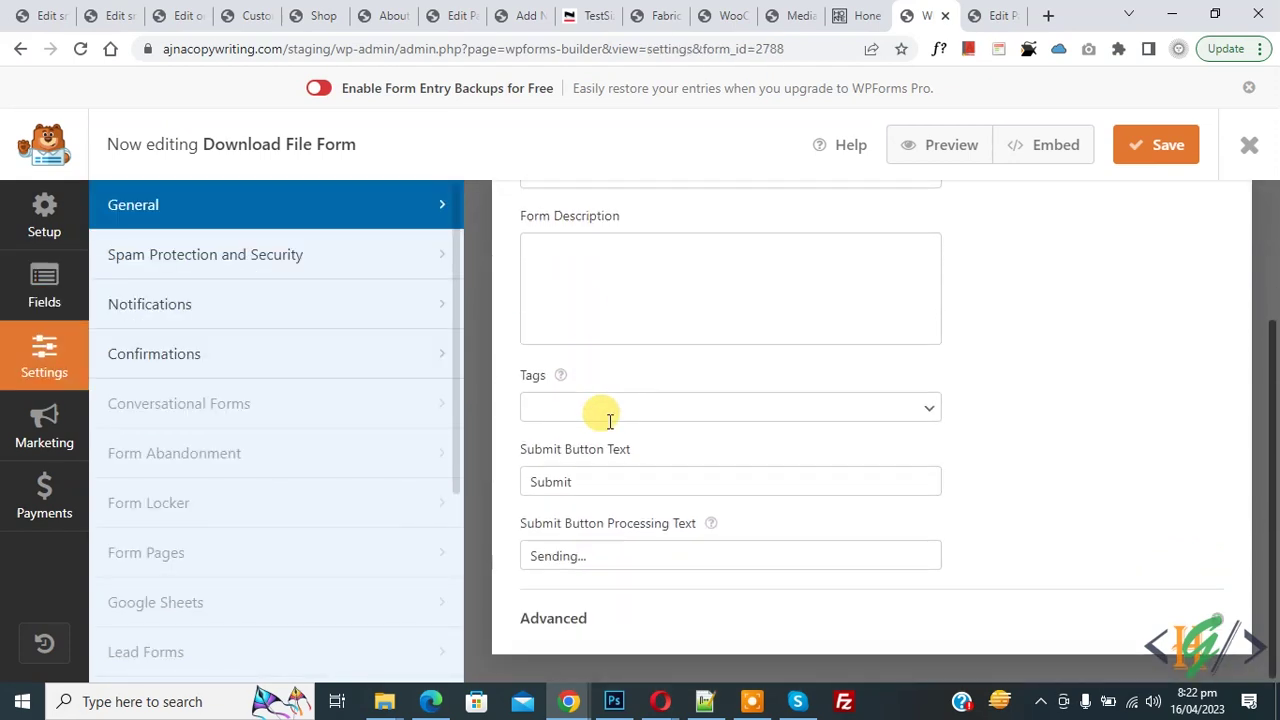
double_click(557, 481)
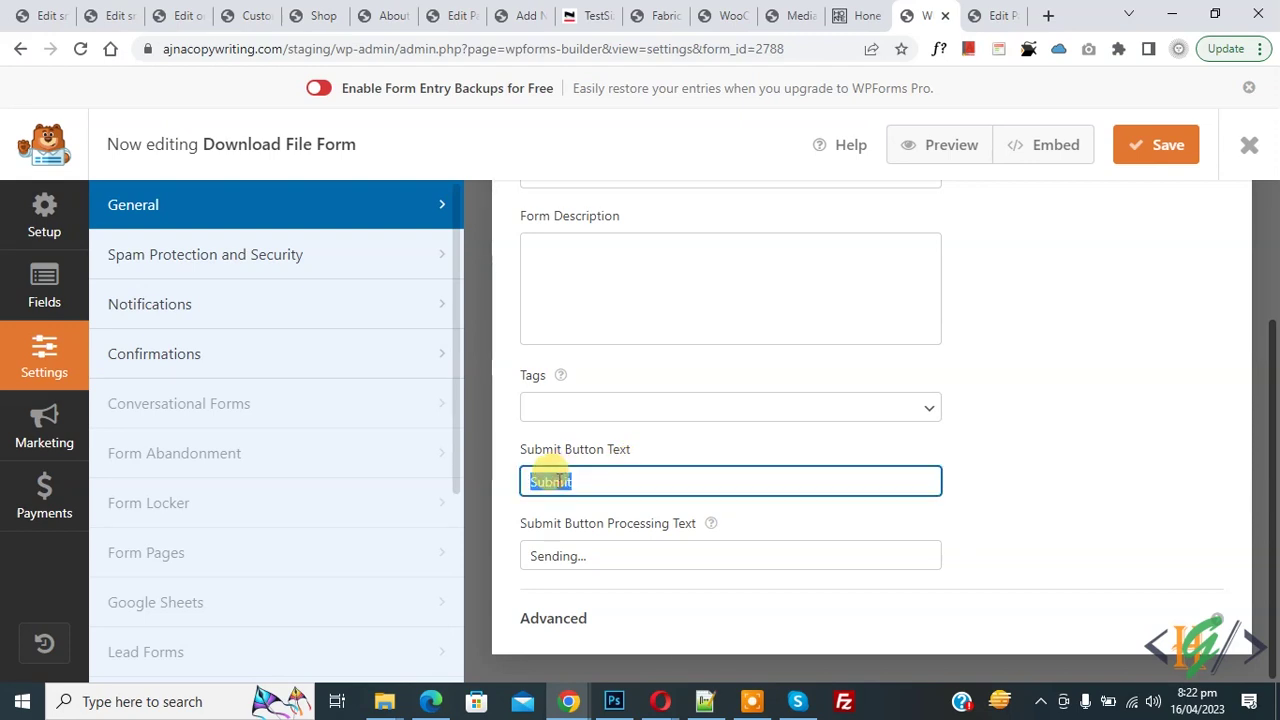
type("Download PDF")
scroll(737, 420, "up", 2)
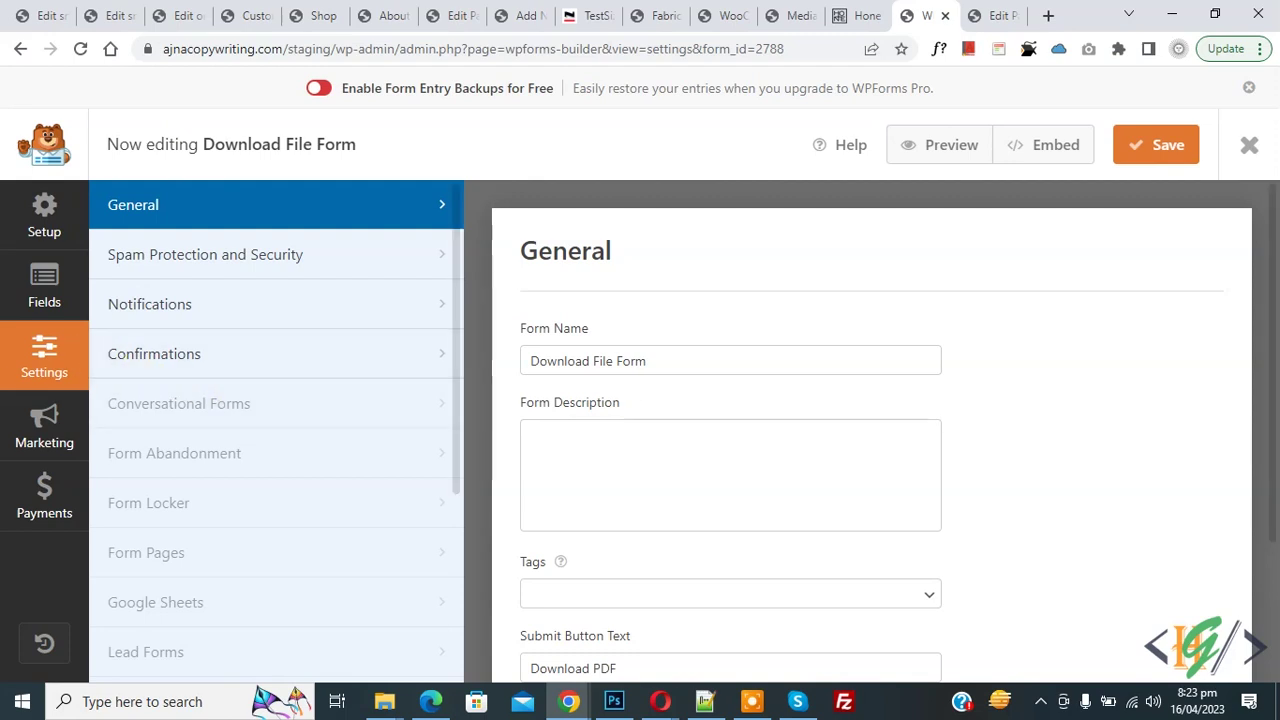
left_click(180, 313)
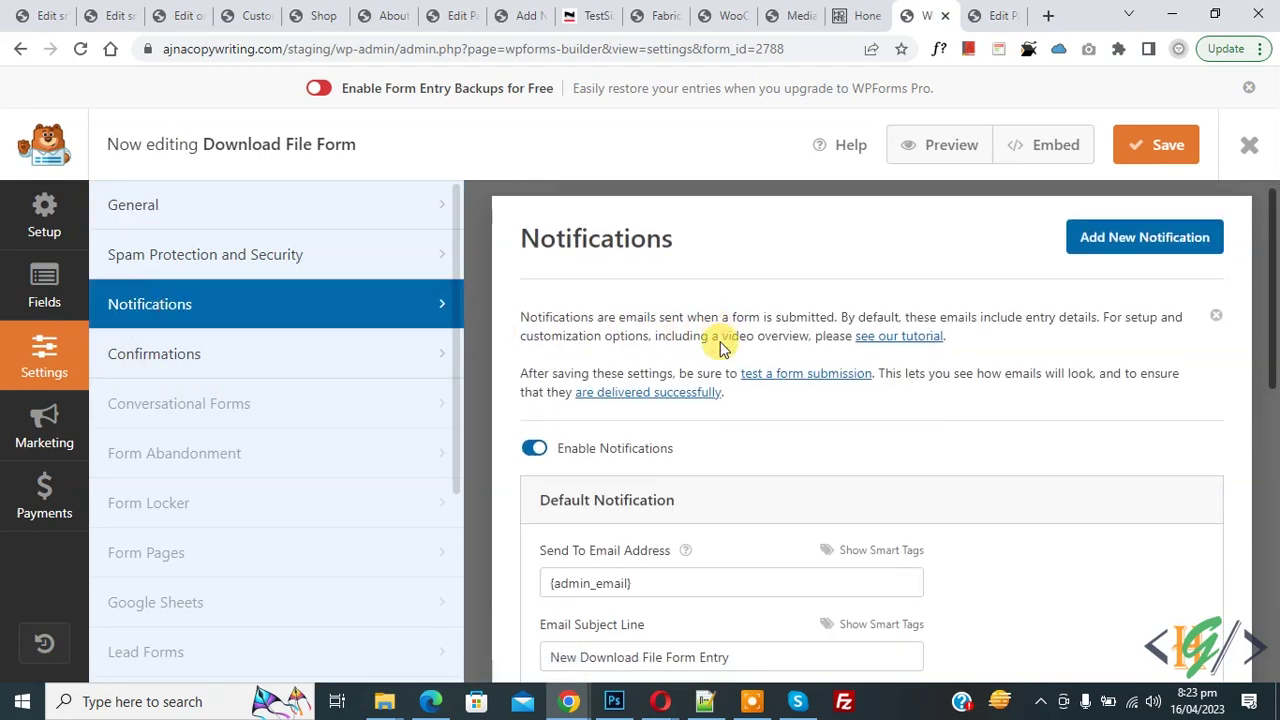
Scroll through the Default Notification fields to review them
scroll(673, 328, "down", 2)
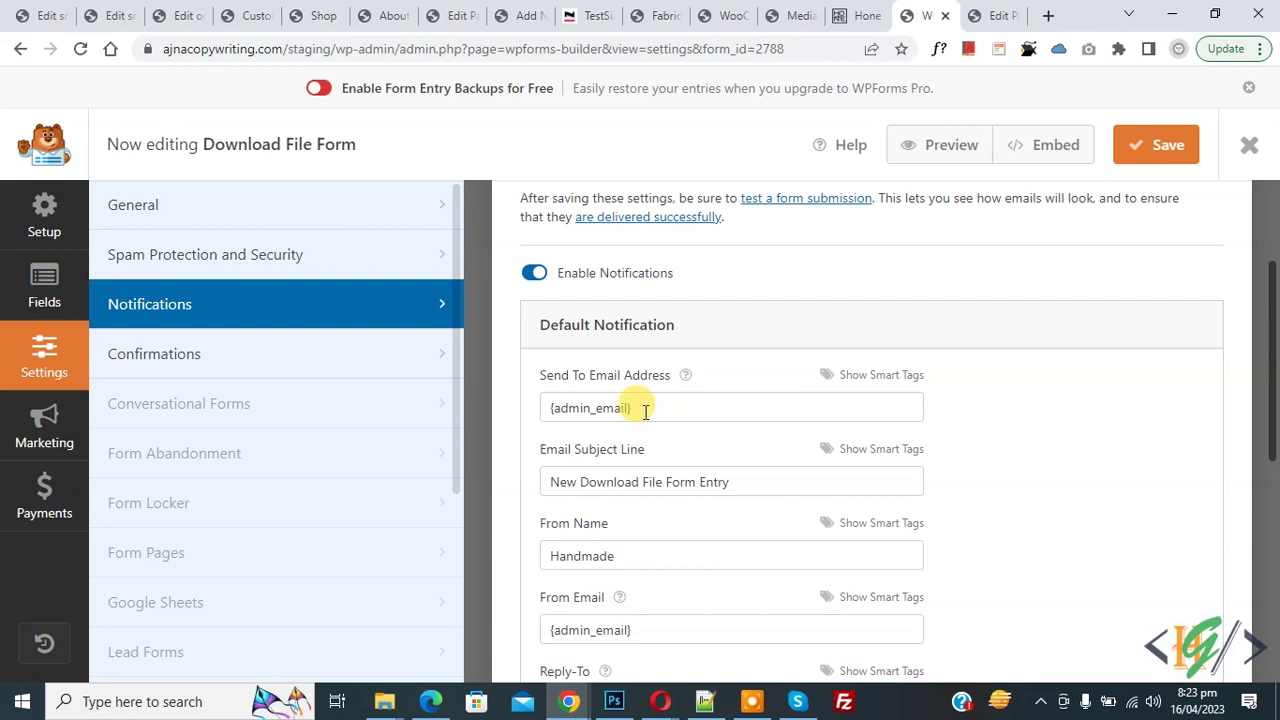
scroll(645, 410, "down", 1)
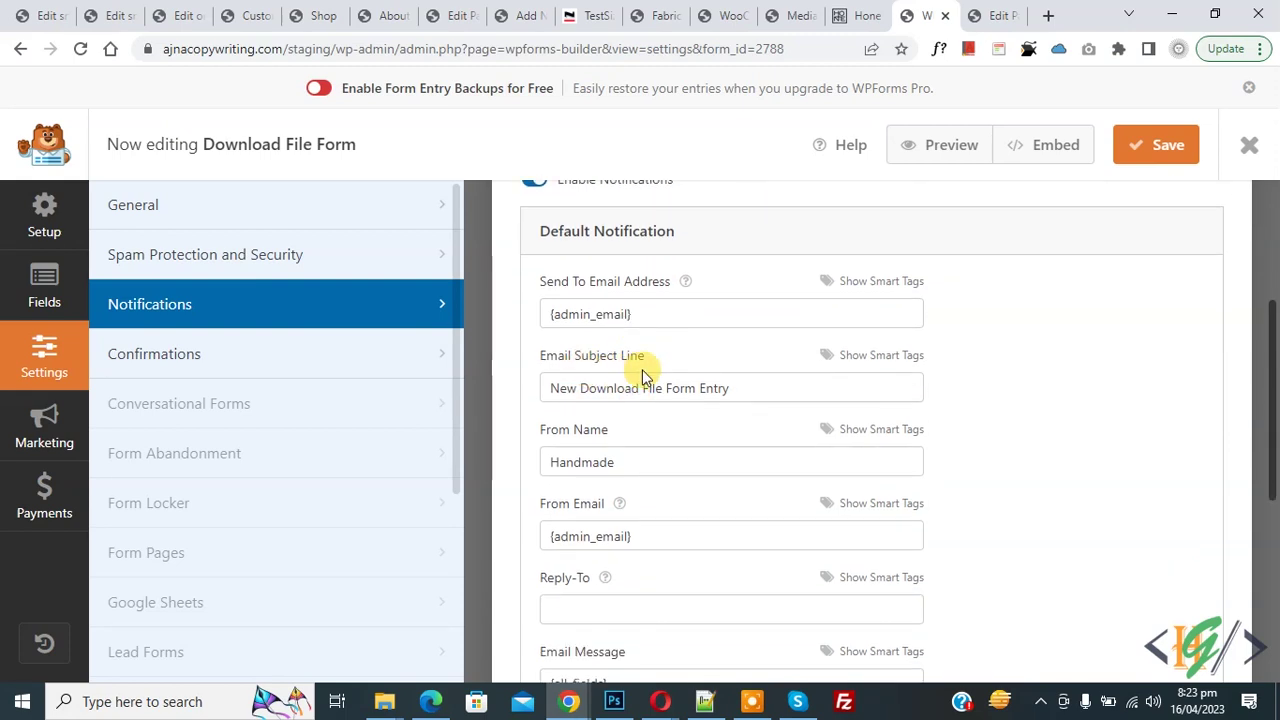
scroll(560, 425, "down", 1)
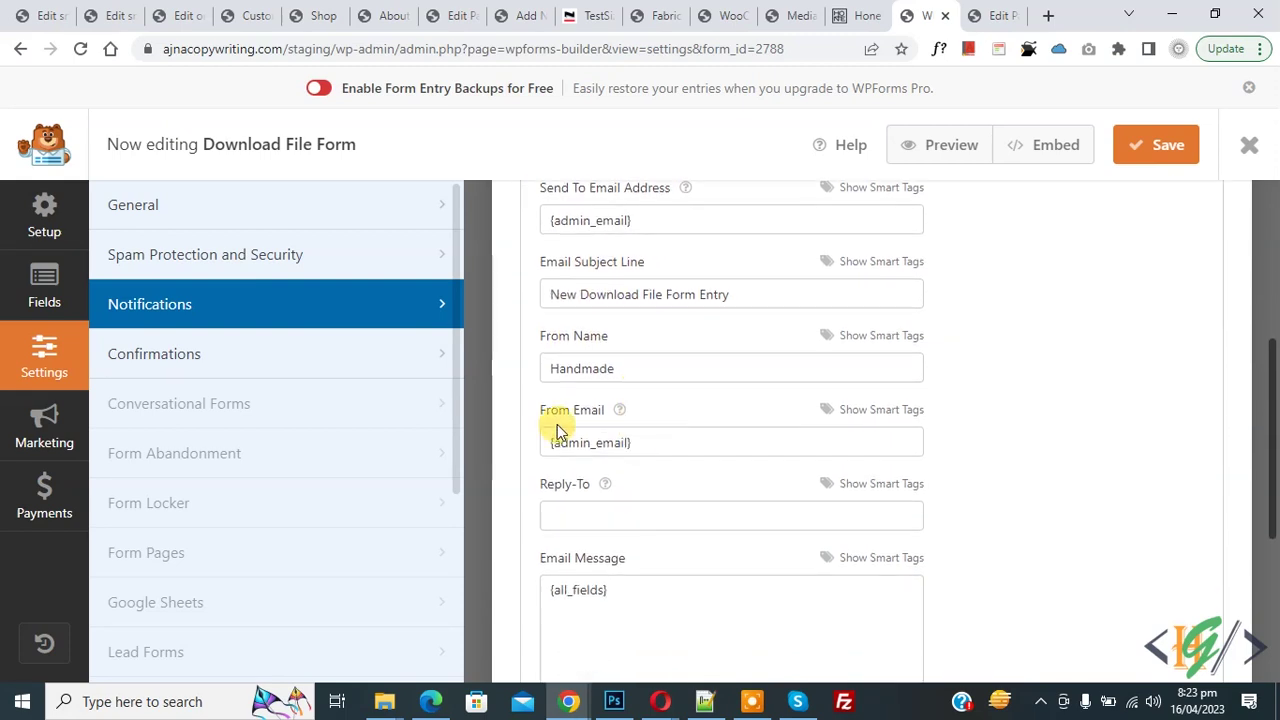
scroll(600, 430, "down", 1)
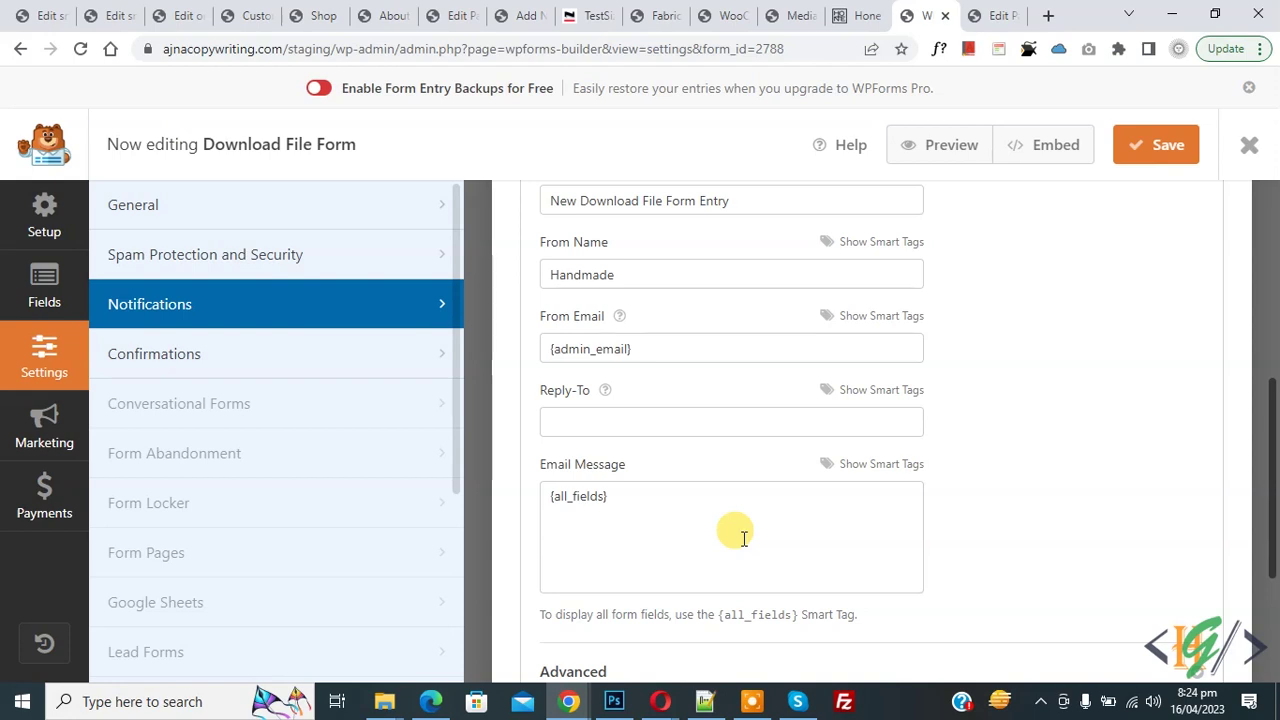
left_click(257, 365)
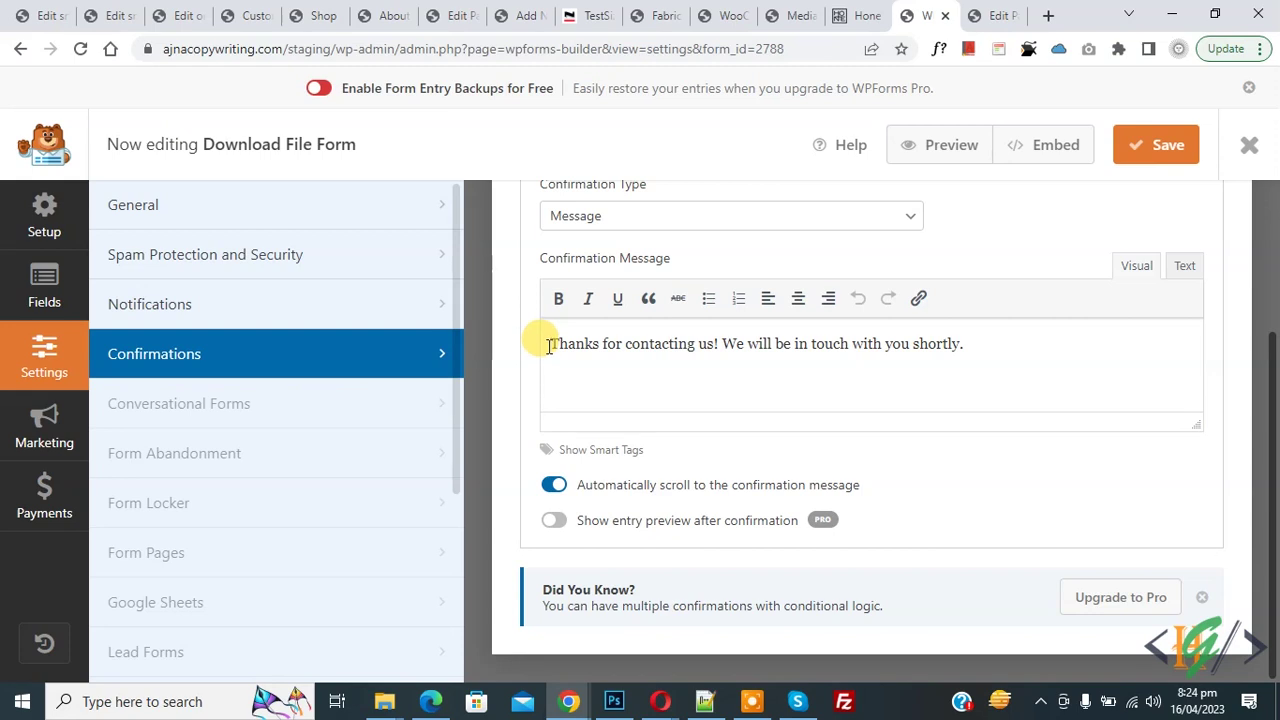
Append bold 'Download PDF File' after 'shortly.' in the confirmation message
left_click_drag(551, 345, 599, 345)
left_click(981, 346)
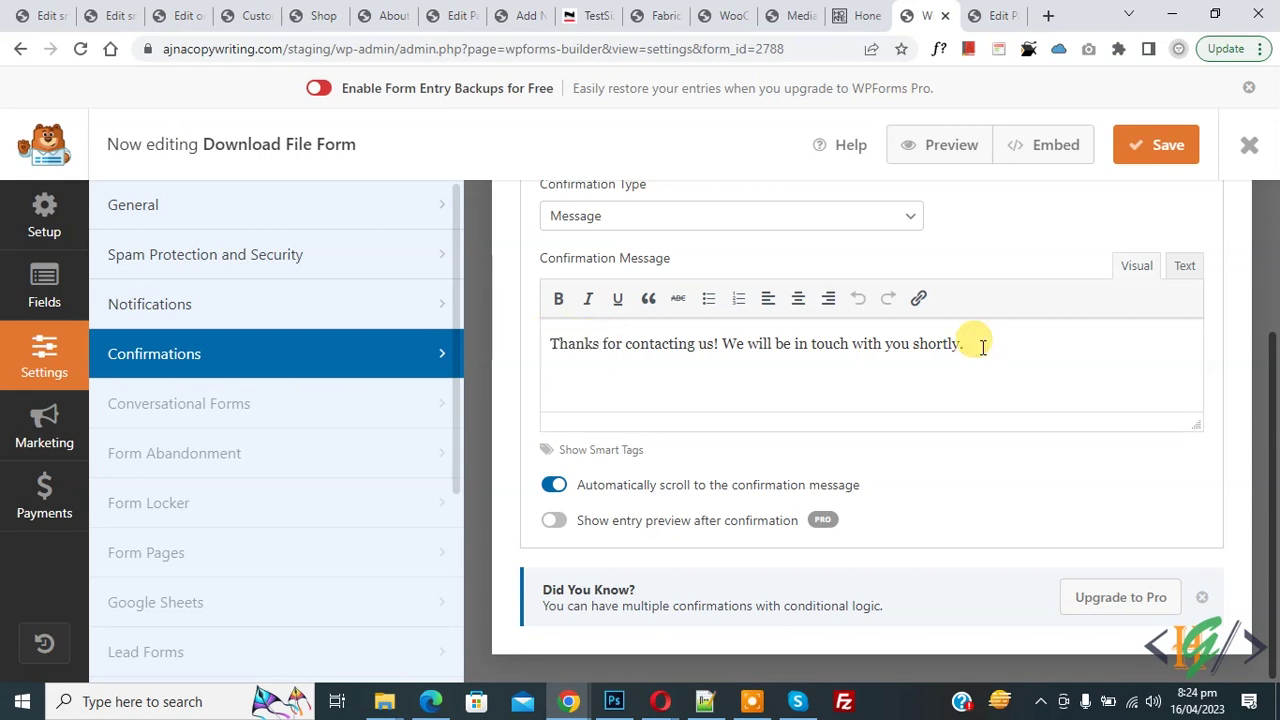
type("Download PDF File")
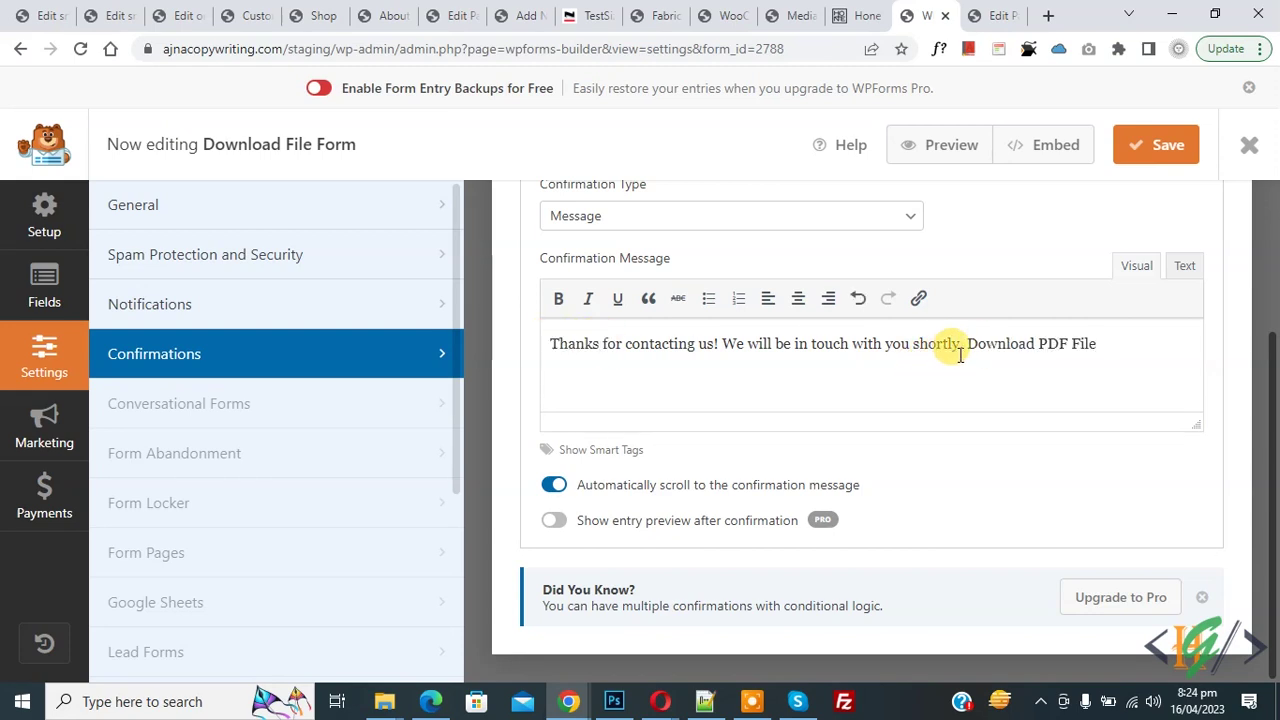
left_click_drag(967, 345, 1100, 344)
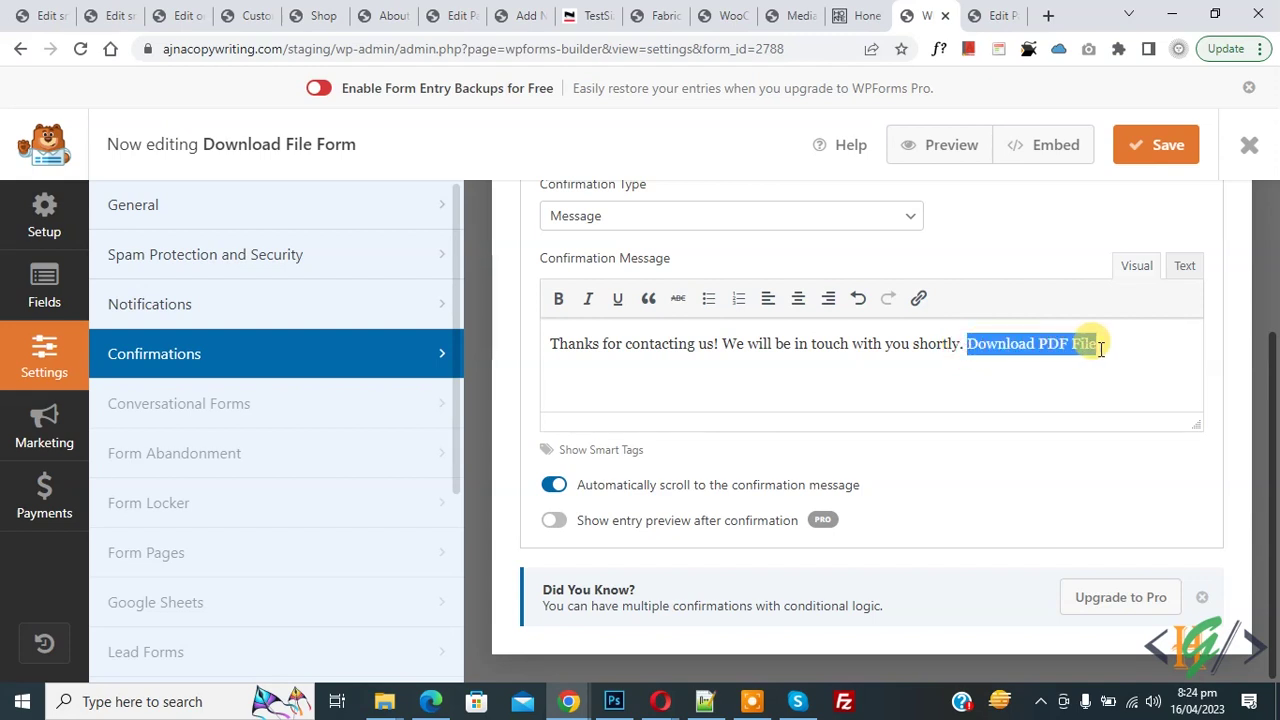
left_click(558, 298)
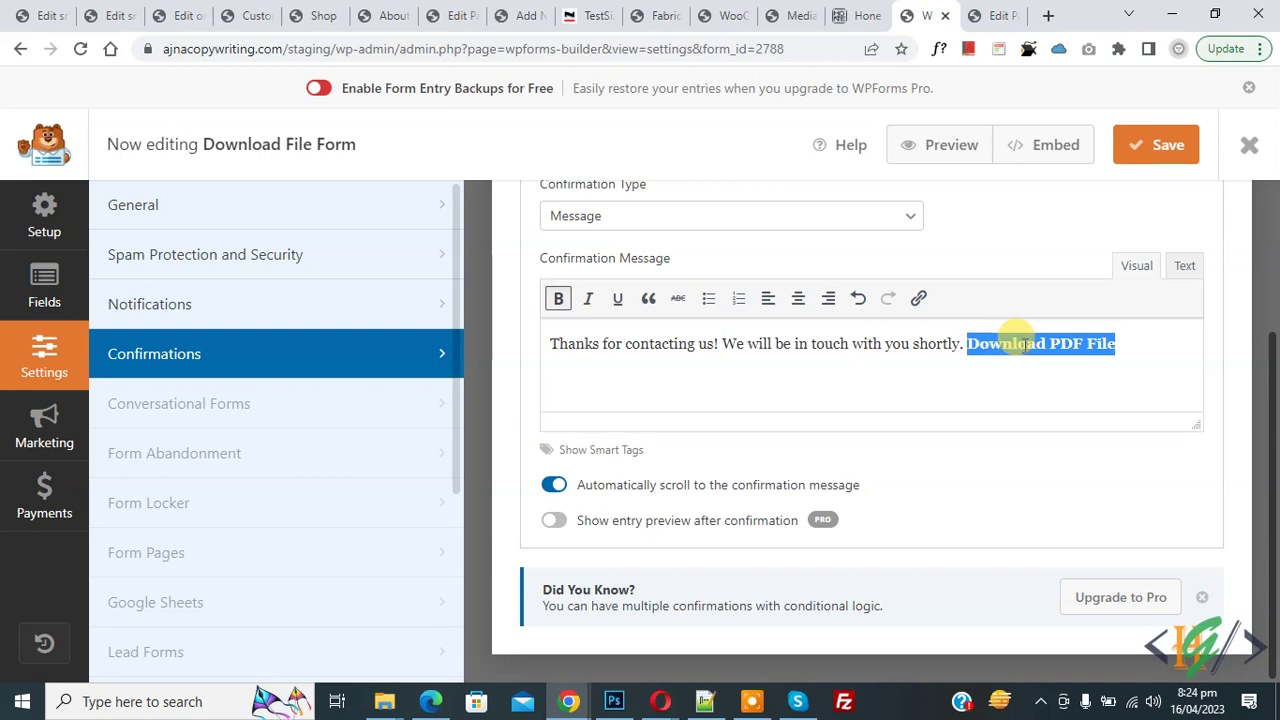
left_click(920, 304)
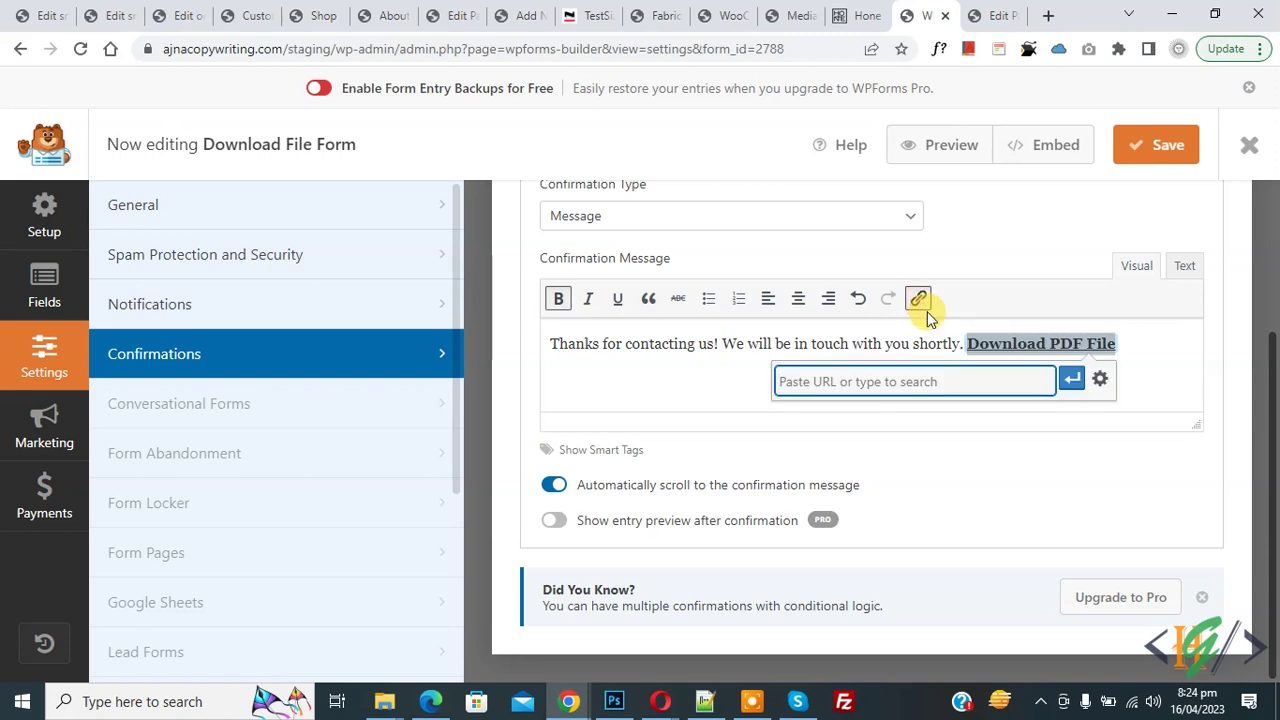
Link 'Download PDF File' to the mat-3.jpg file URL, opening in a new tab, and save
key("ctrl+v")
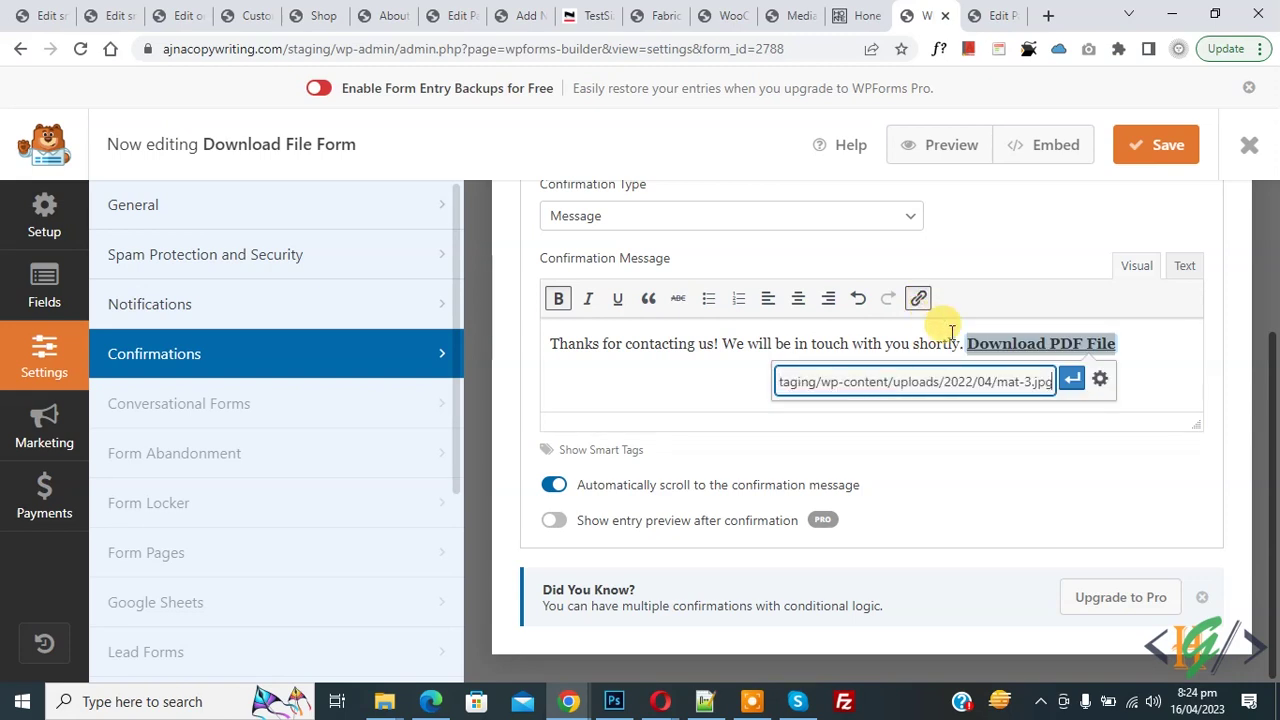
left_click(1070, 383)
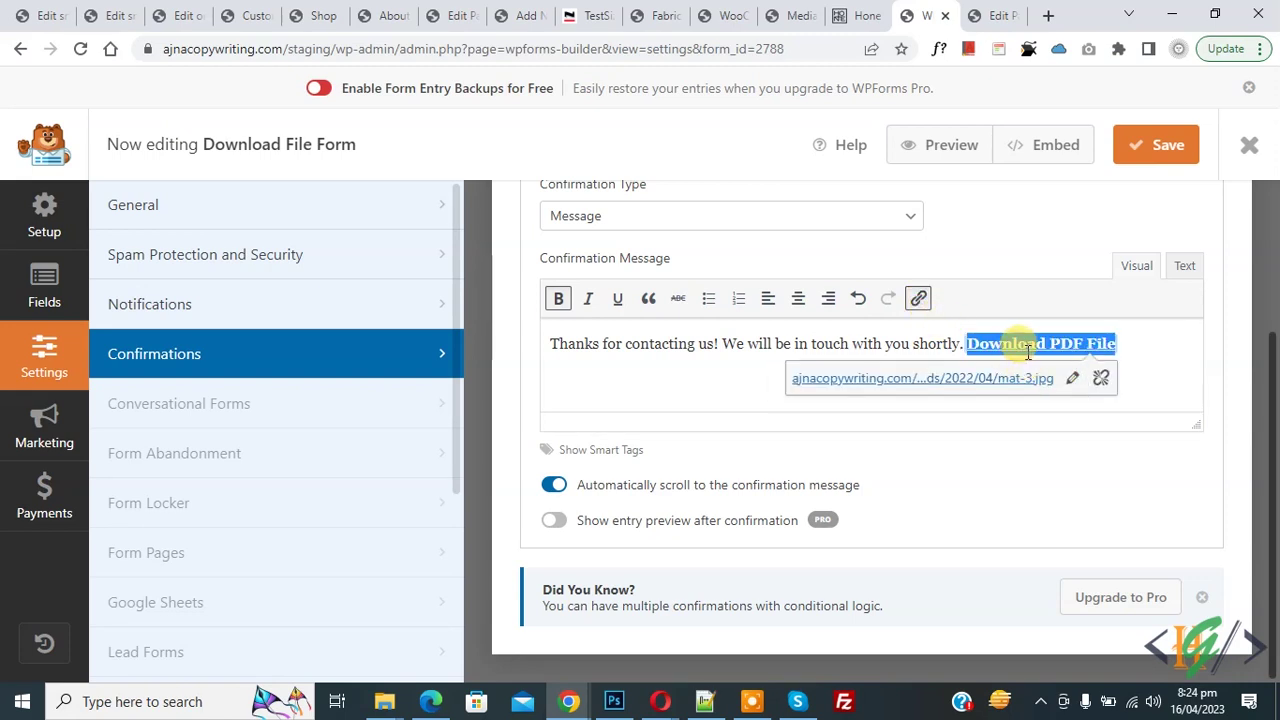
left_click(1076, 378)
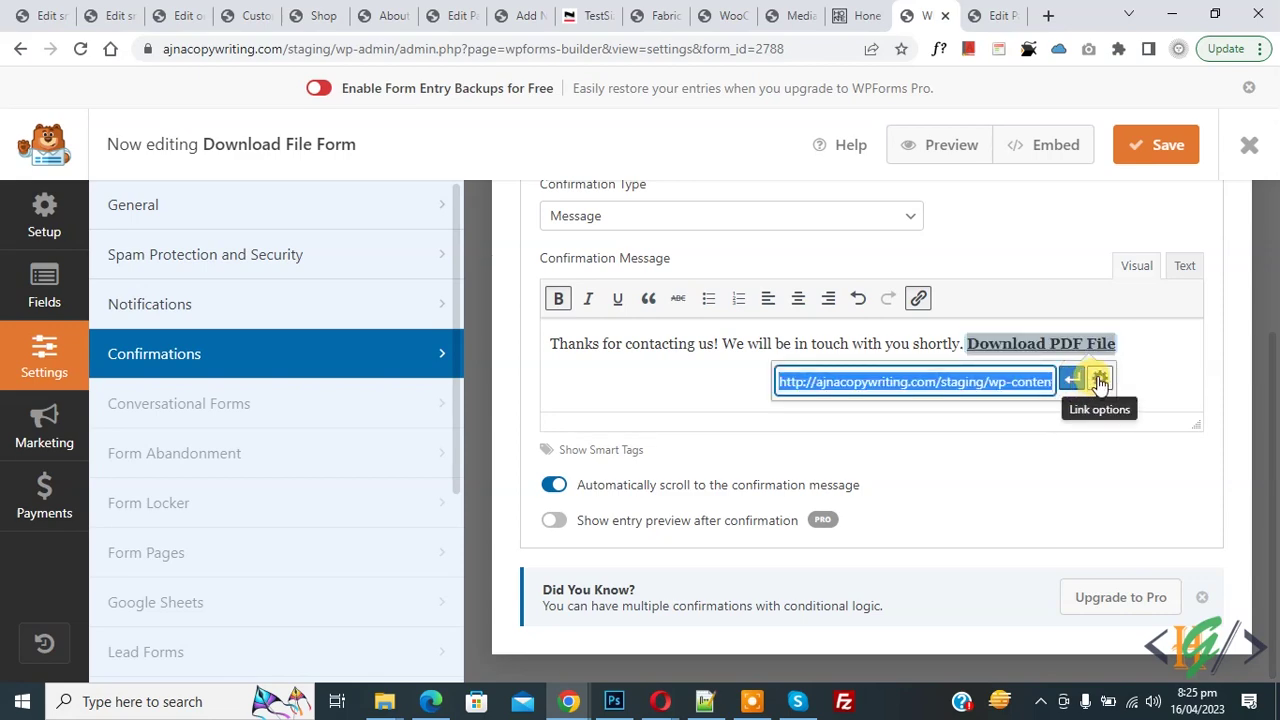
left_click(1098, 380)
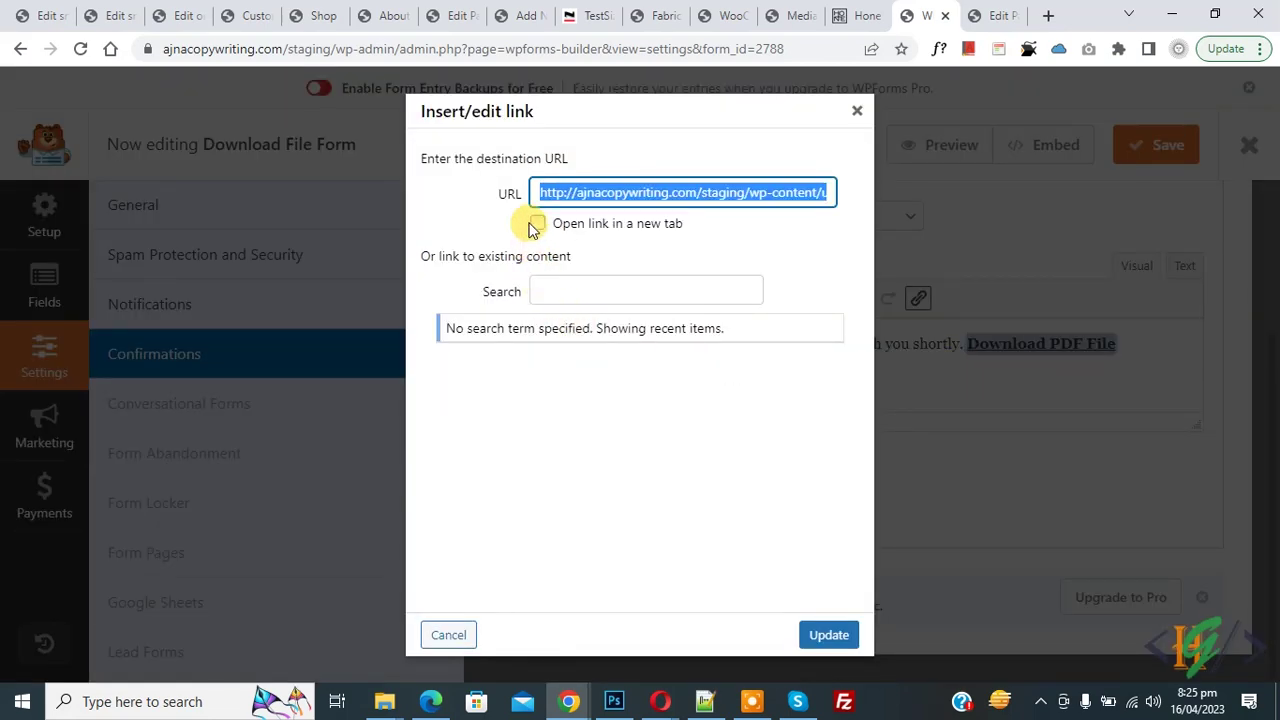
left_click(538, 224)
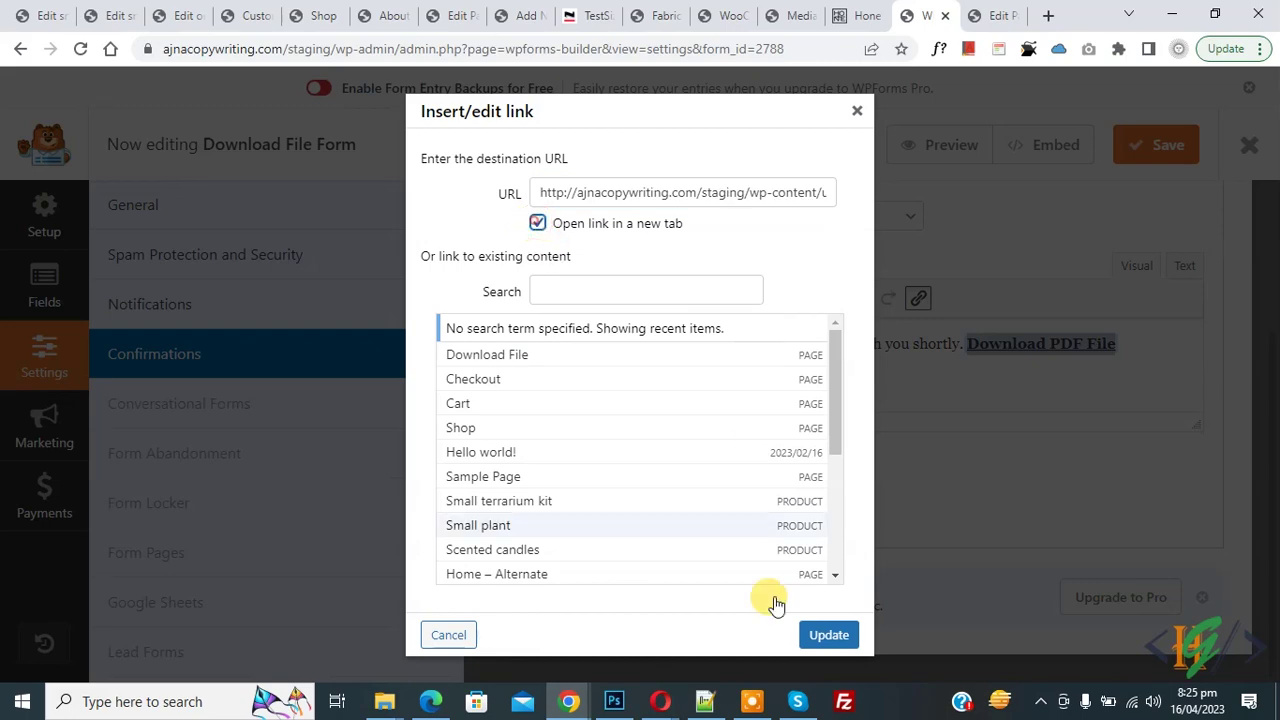
left_click(829, 634)
left_click(1143, 153)
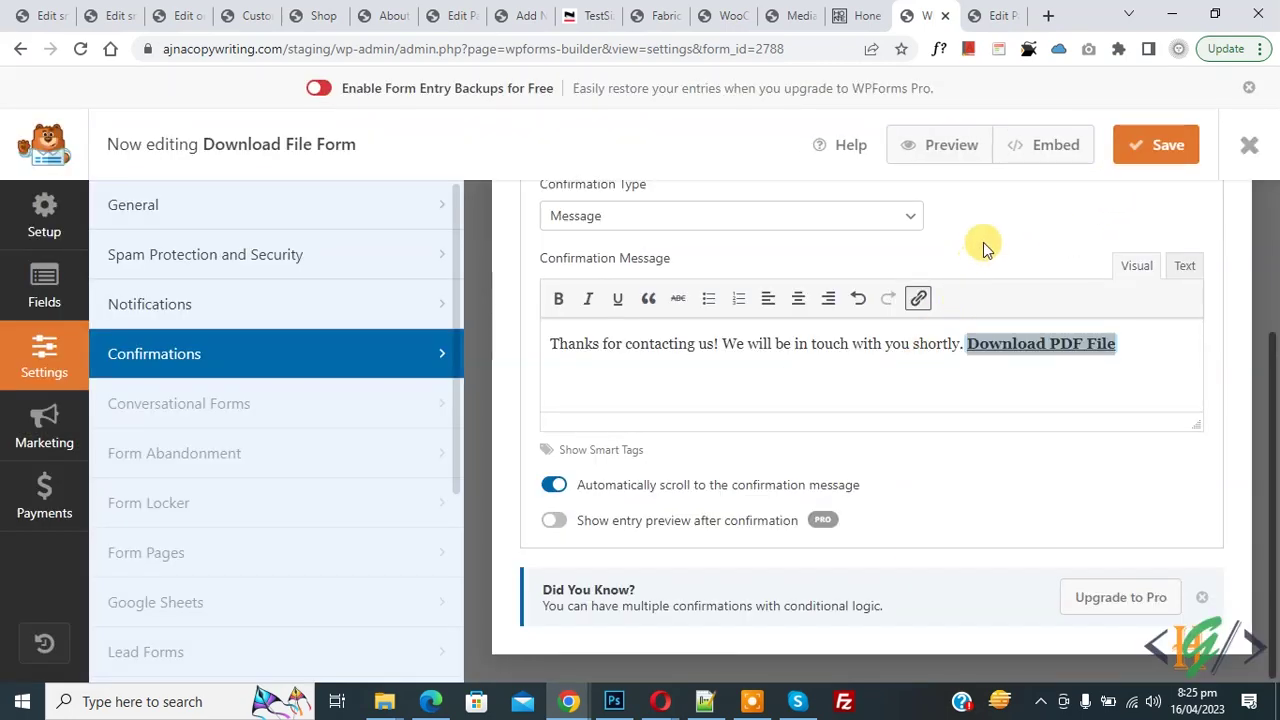
left_click(1026, 152)
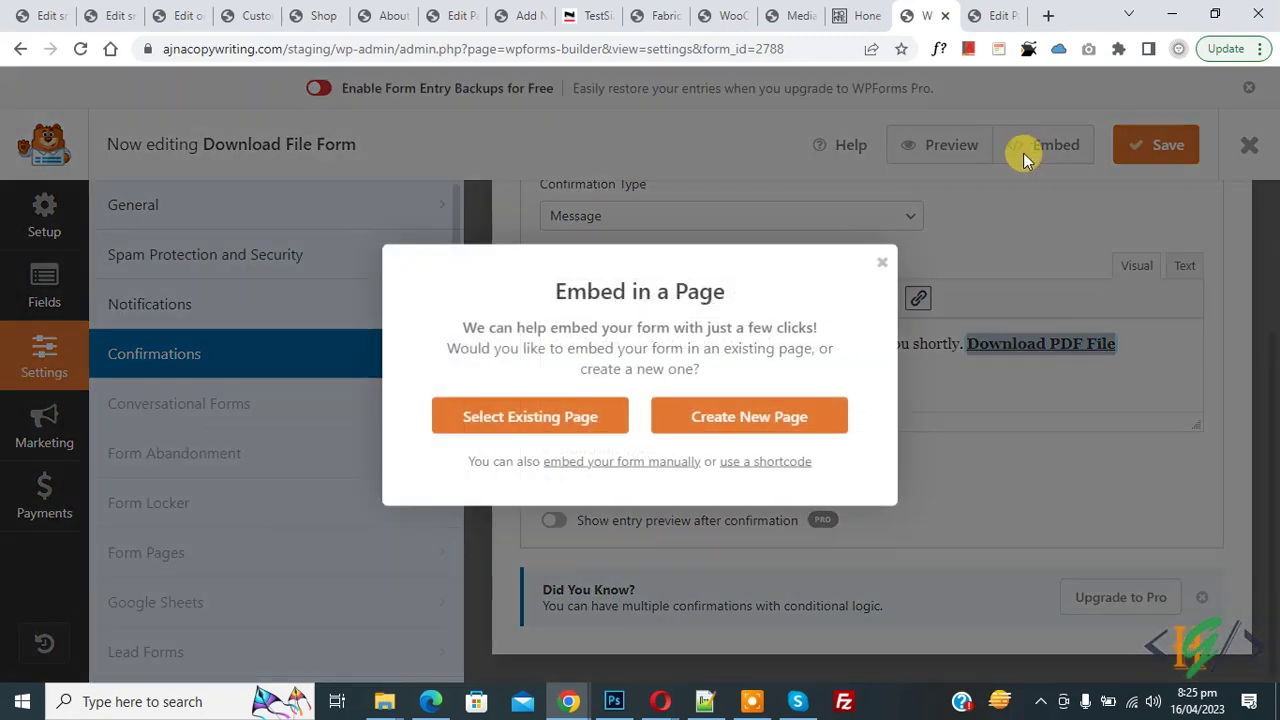
Paste the shortcode [wpforms id="2788" title="false"] into the Download File page and update it
left_click(774, 461)
left_click(800, 484)
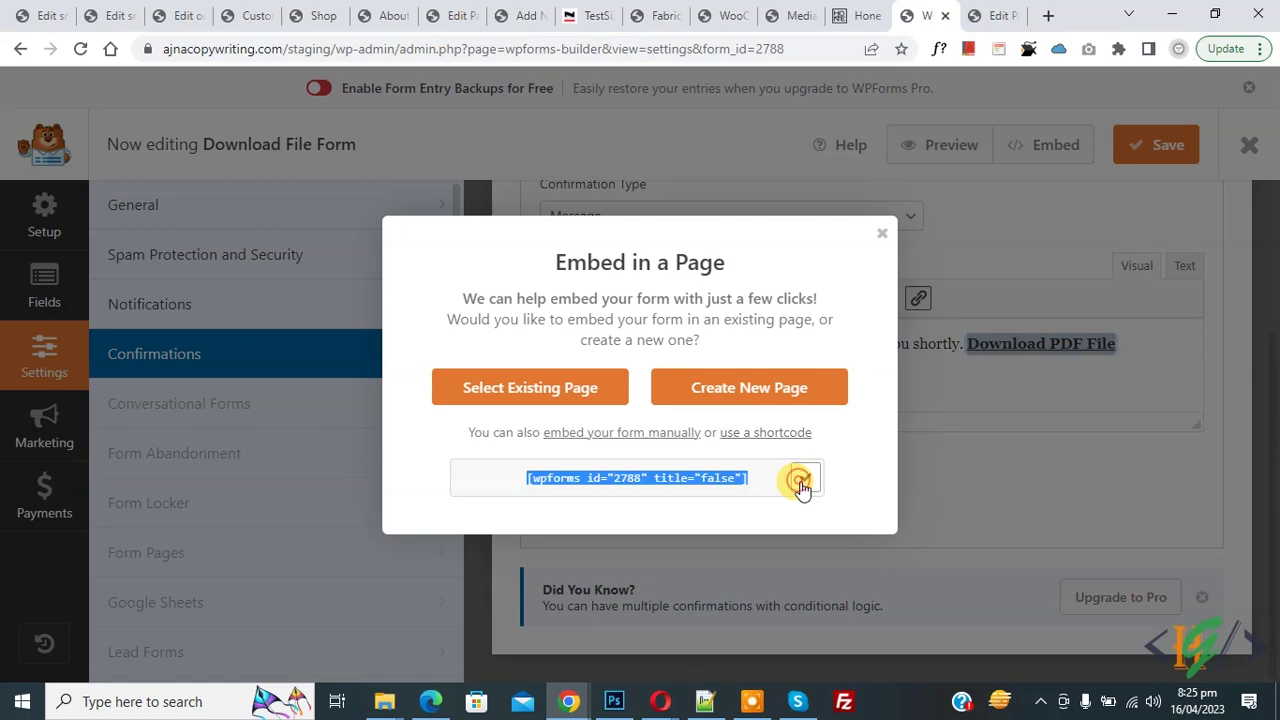
left_click(985, 15)
left_click(428, 560)
key("ctrl+v")
left_click(1198, 570)
left_click_drag(180, 234, 398, 343)
Submit a test entry on the live Download File page and open the Download PDF File link
key("ctrl+Tab")
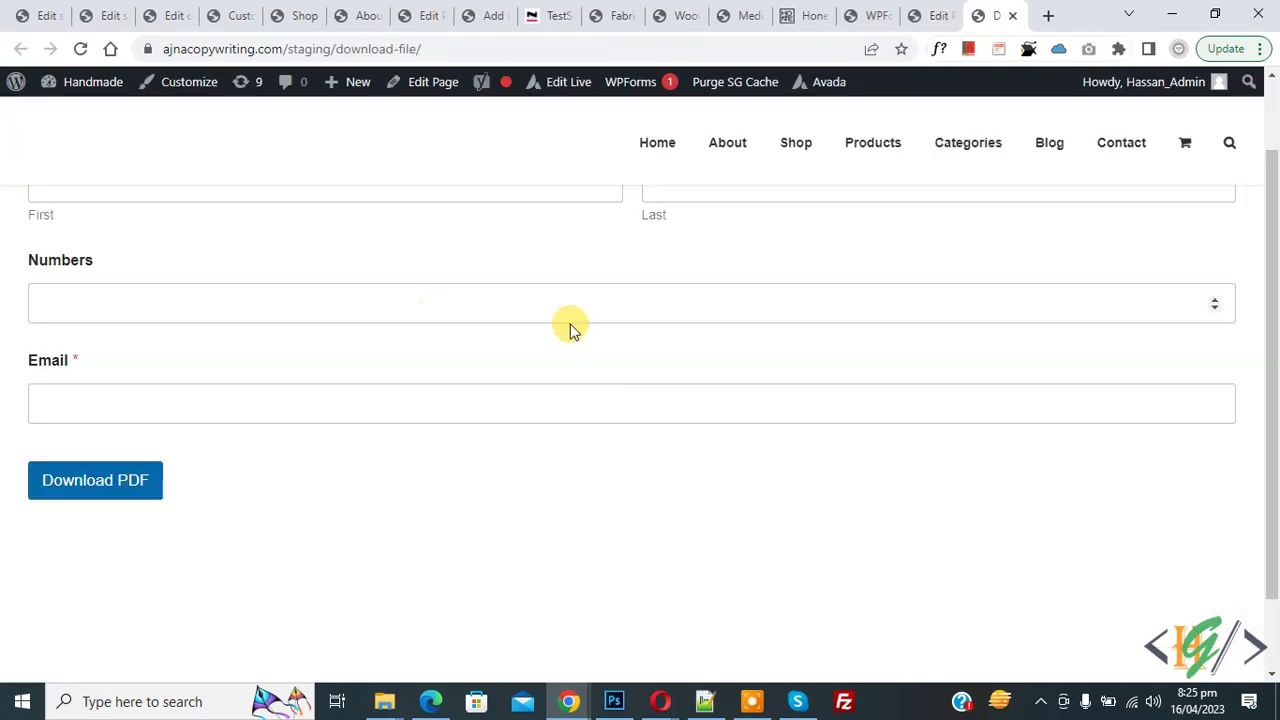
scroll(550, 330, "up", 2)
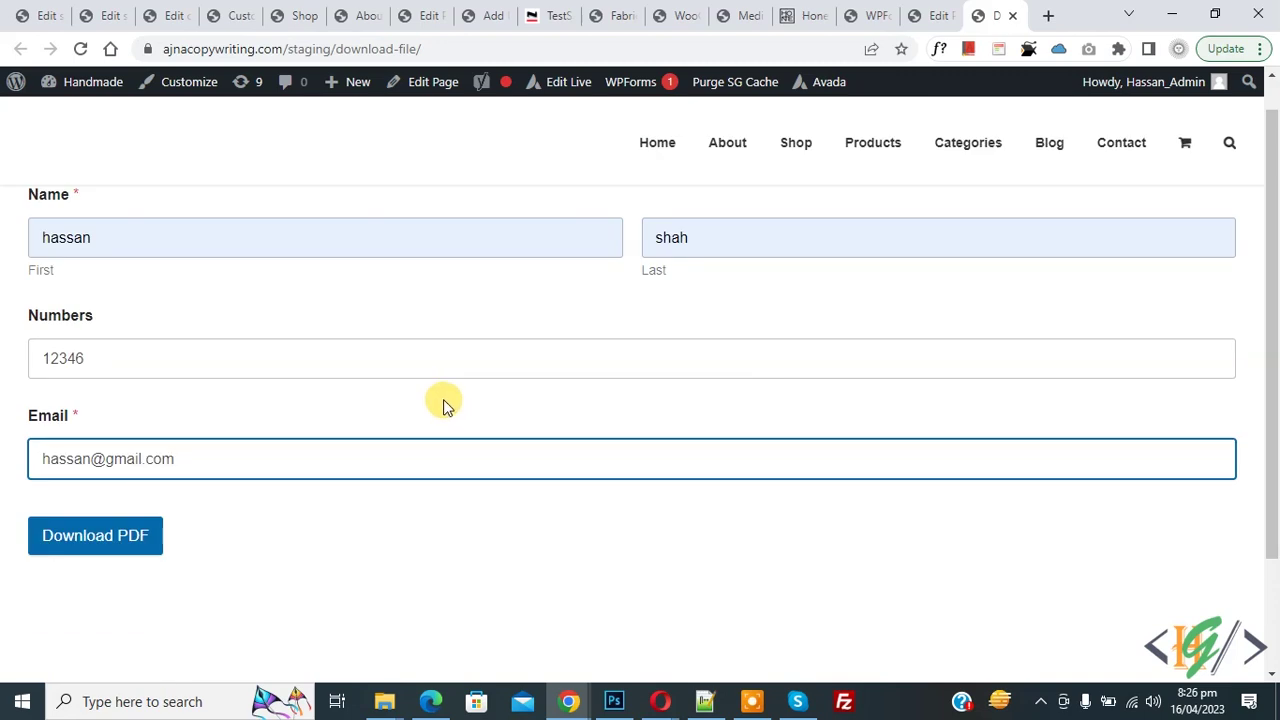
left_click(116, 542)
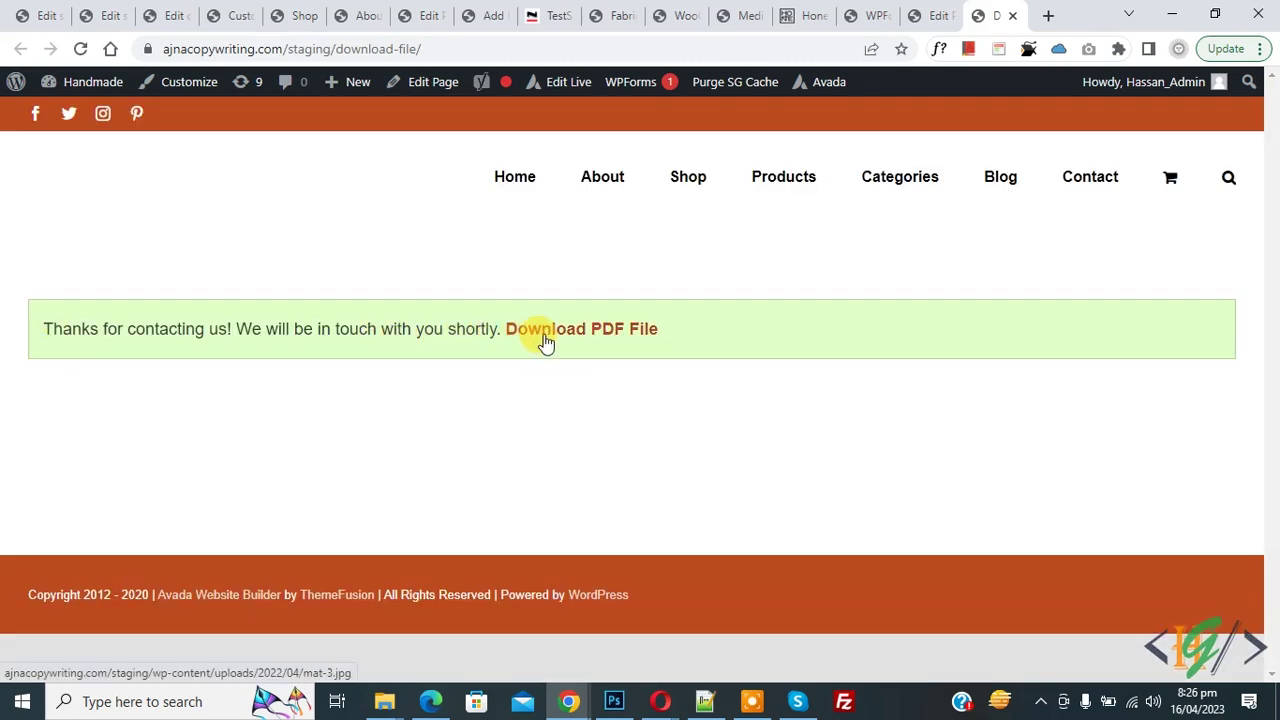
left_click(577, 338)
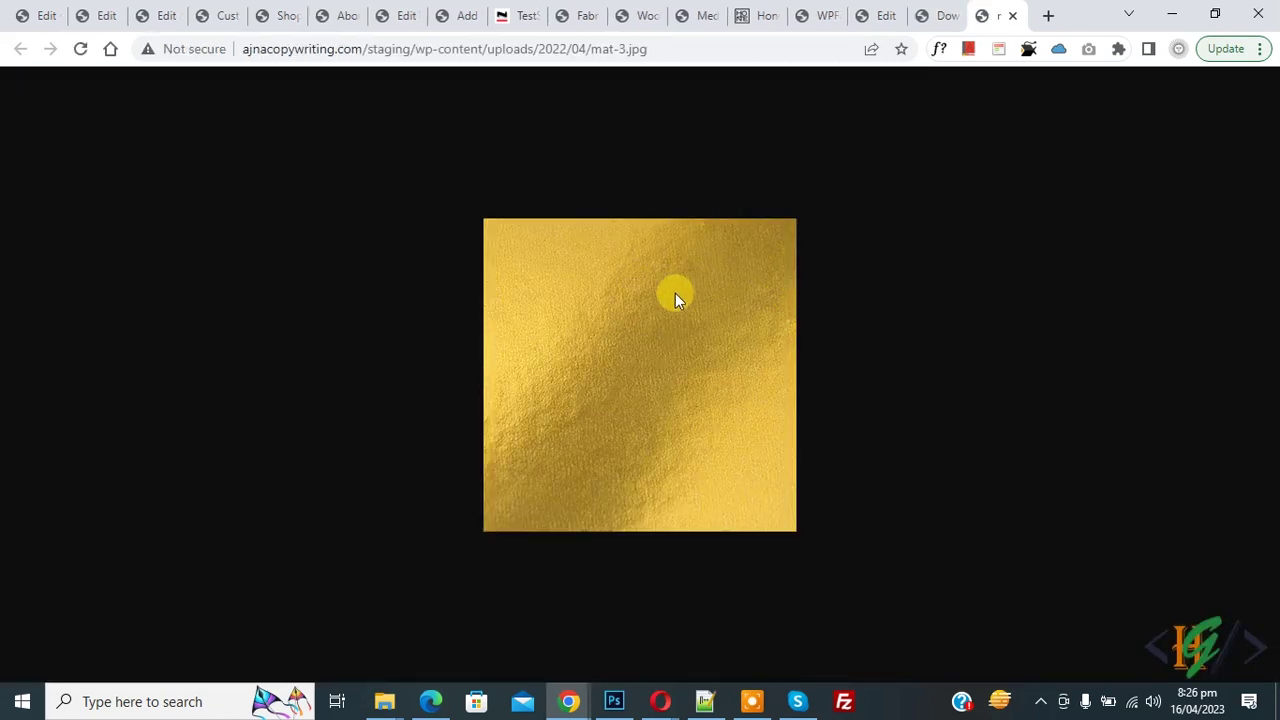
Leave the mat-3.jpg image tab and return to the Download File page editor
left_click(940, 15)
left_click(875, 15)
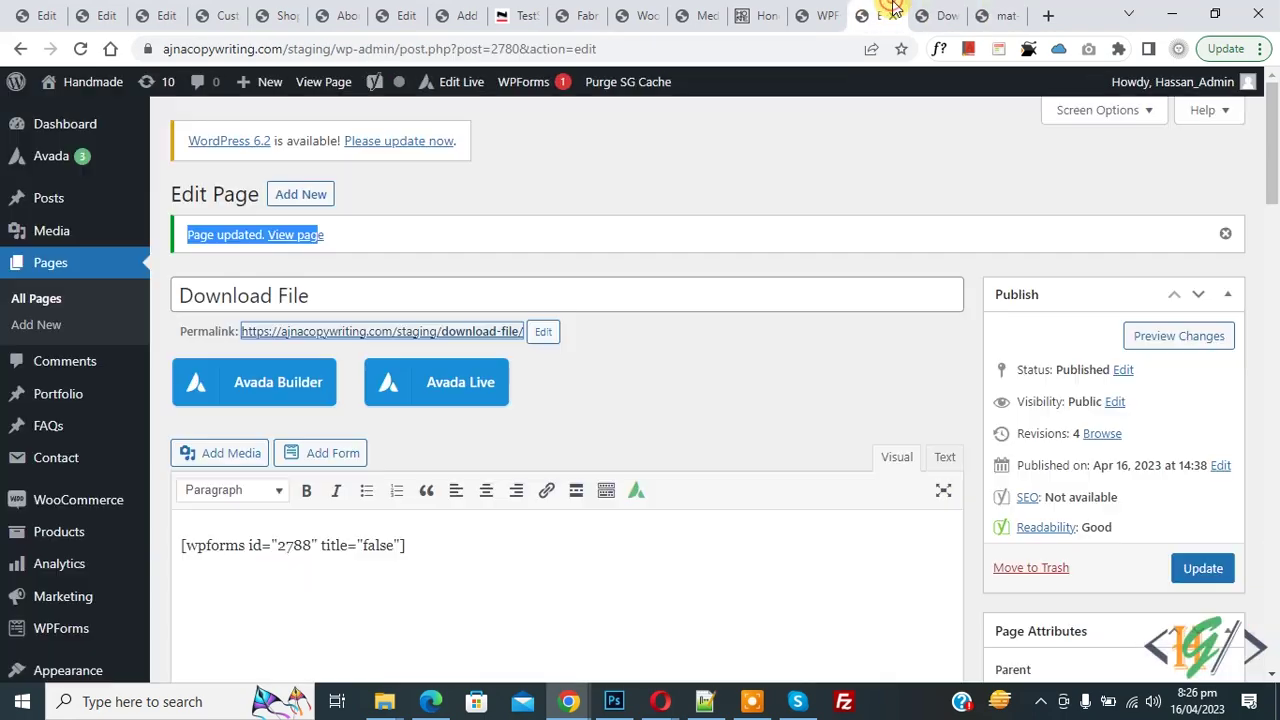